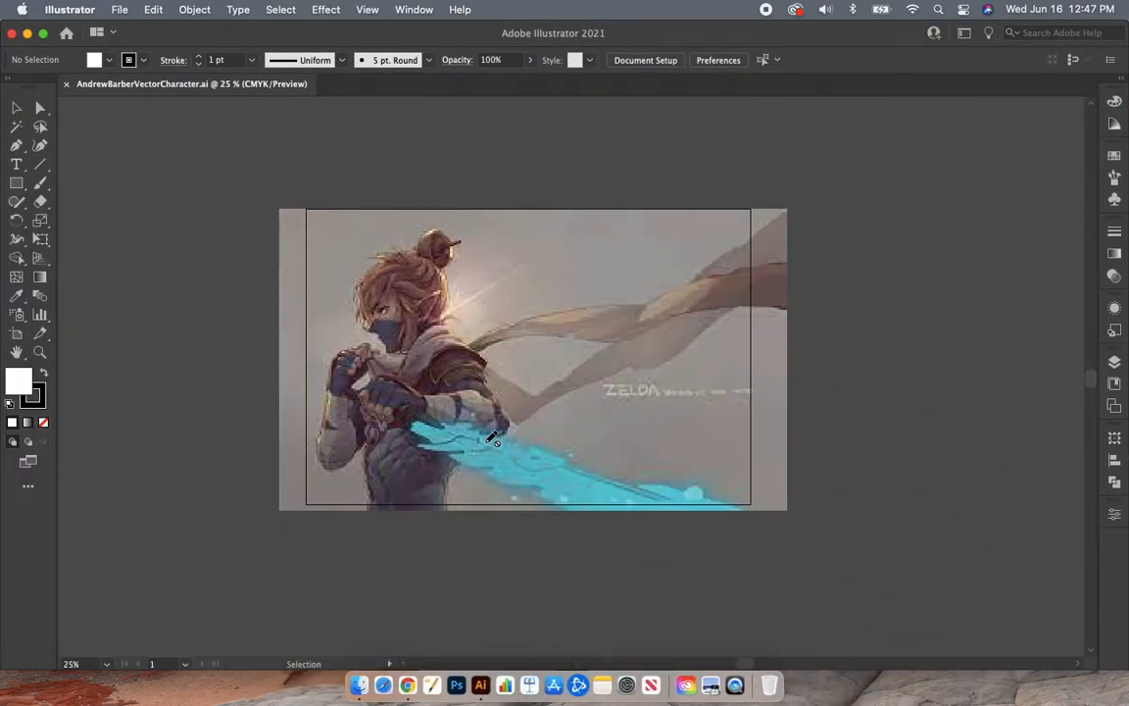
Add a new layer above the locked Stock Photo layer and name it Outline
click(1114, 363)
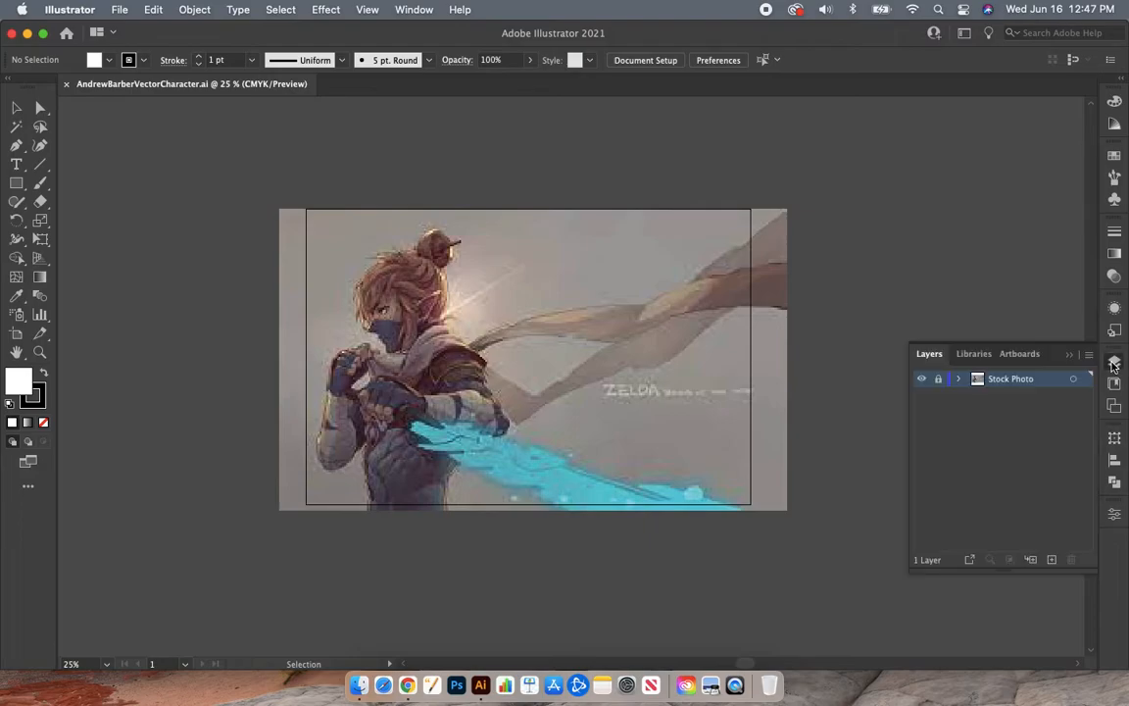
click(938, 380)
click(1052, 560)
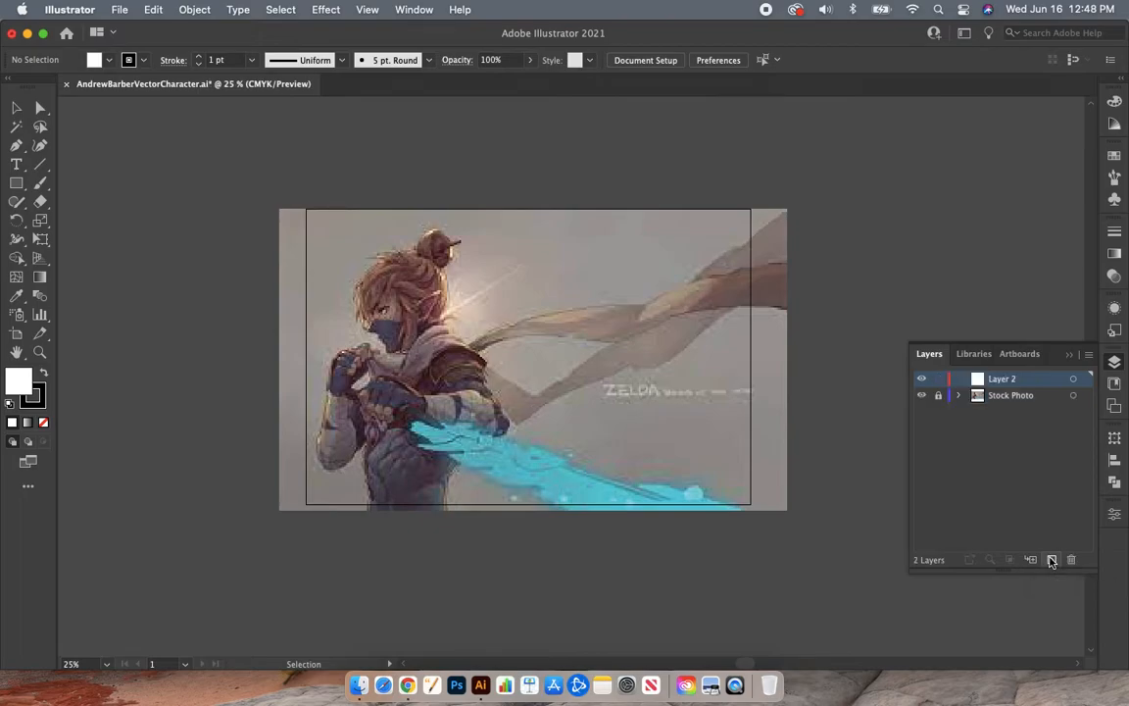
double_click(1010, 380)
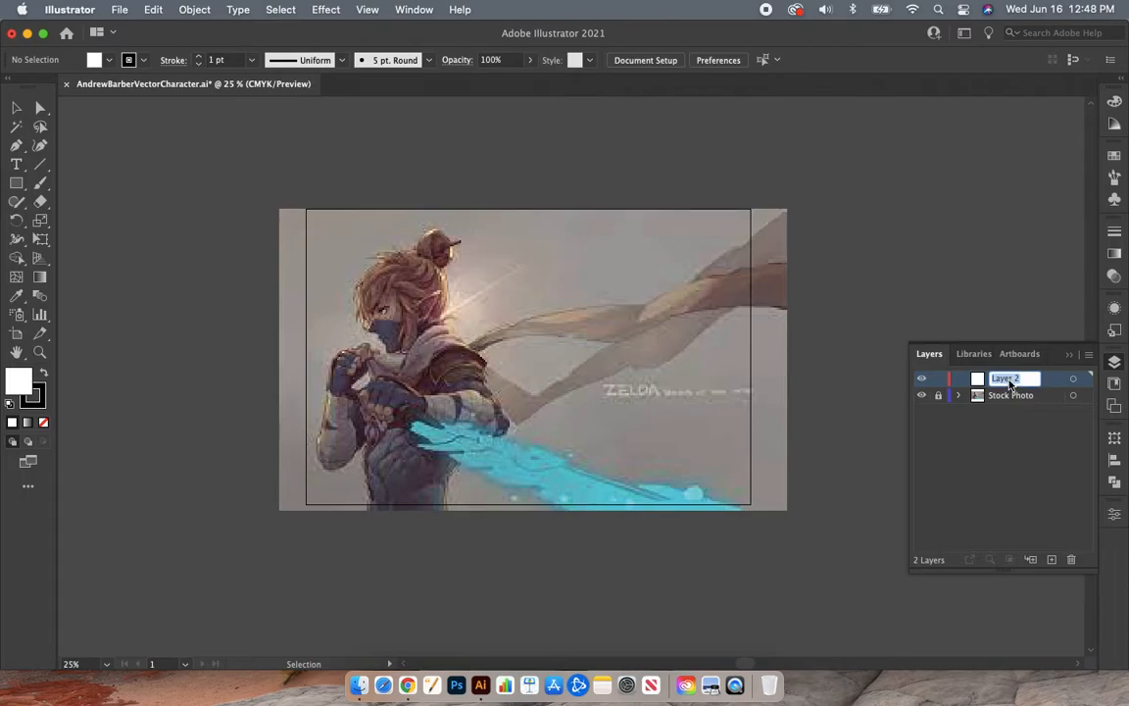
text(Outline)
key(Return)
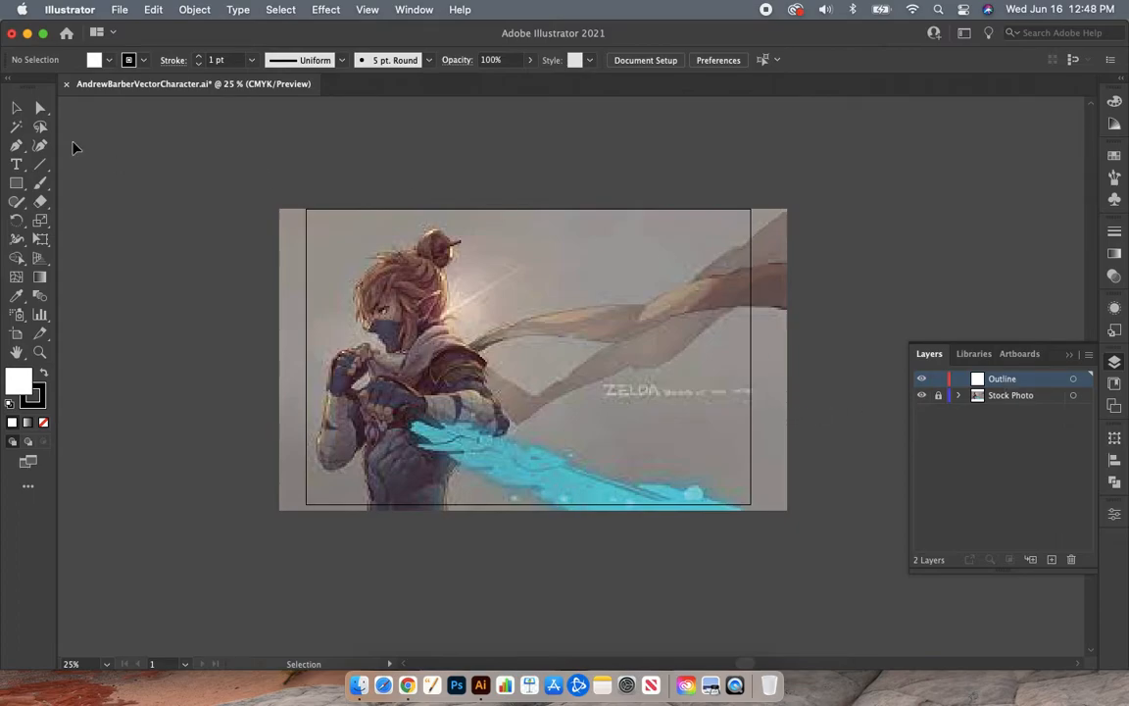
Choose the Paintbrush tool, test it with a freehand loop across the scarf, and undo the loop
click(40, 188)
click(40, 188)
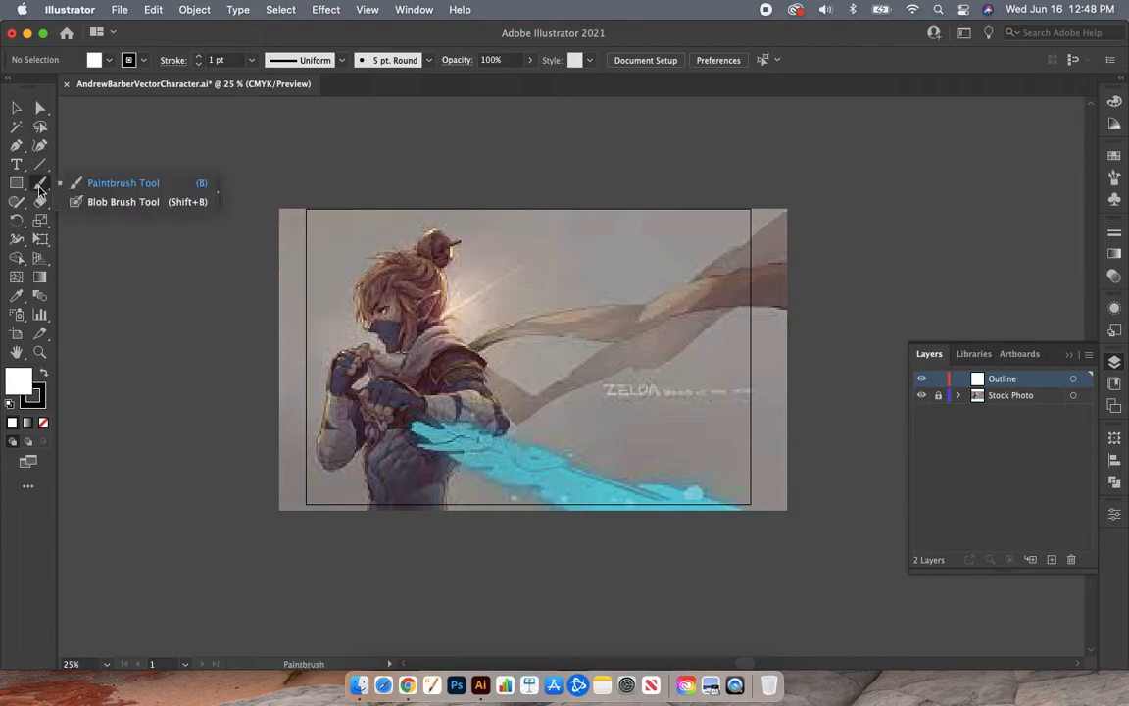
click(104, 189)
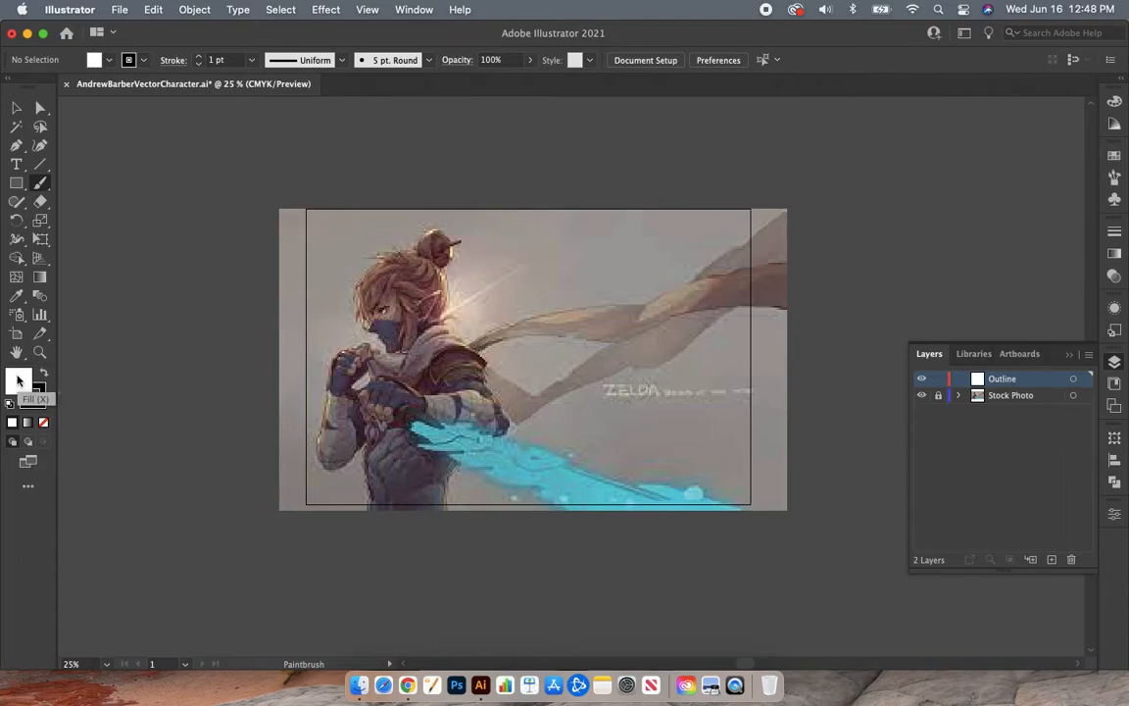
mouse_move(560, 287)
mouse_down()
mouse_move(510, 359)
mouse_move(609, 405)
mouse_move(680, 366)
mouse_move(610, 297)
mouse_move(565, 285)
mouse_up()
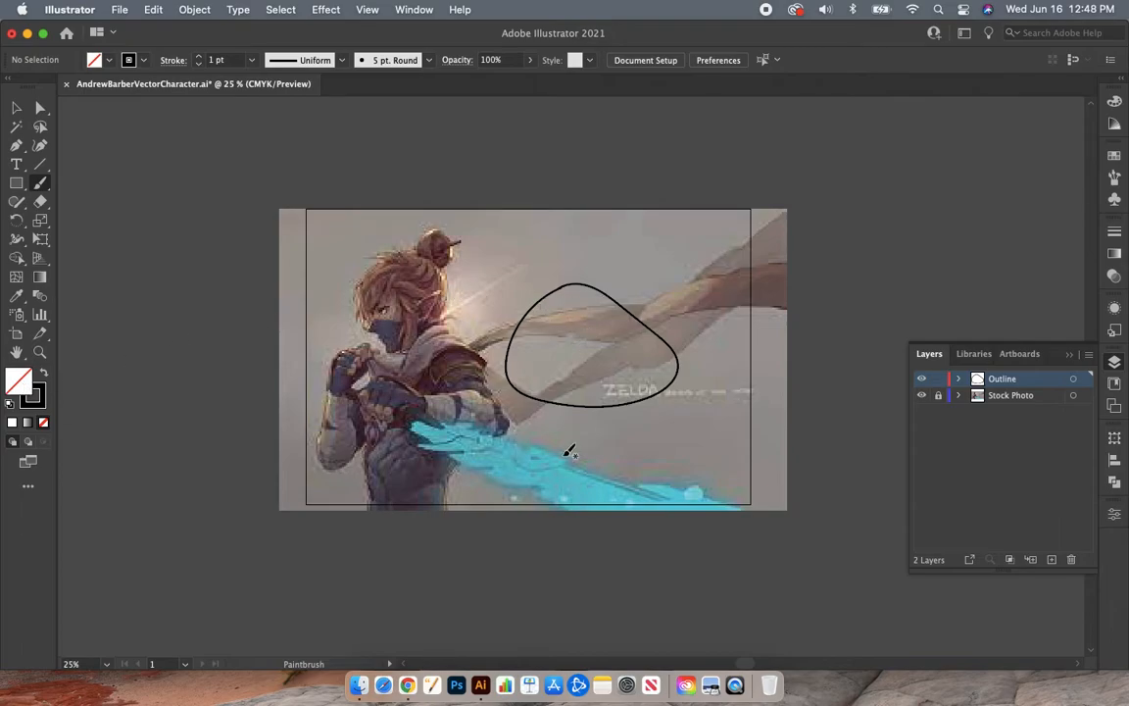
key(super+z)
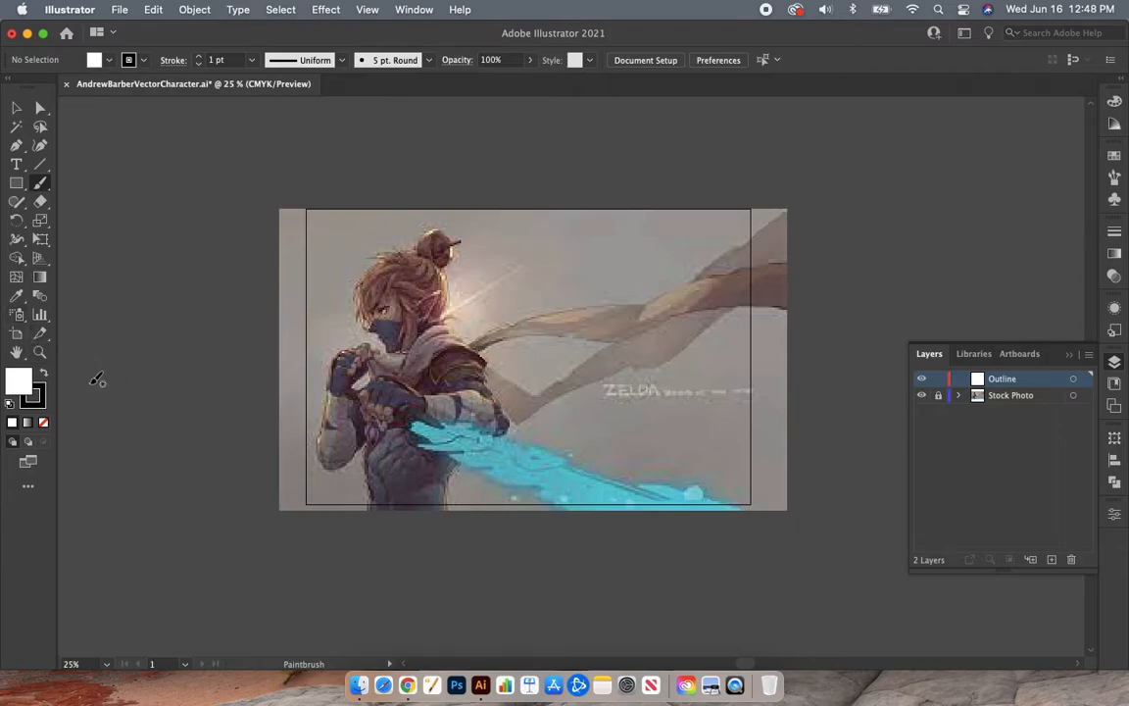
Set the fill colour to green 57C497
double_click(18, 382)
click(838, 166)
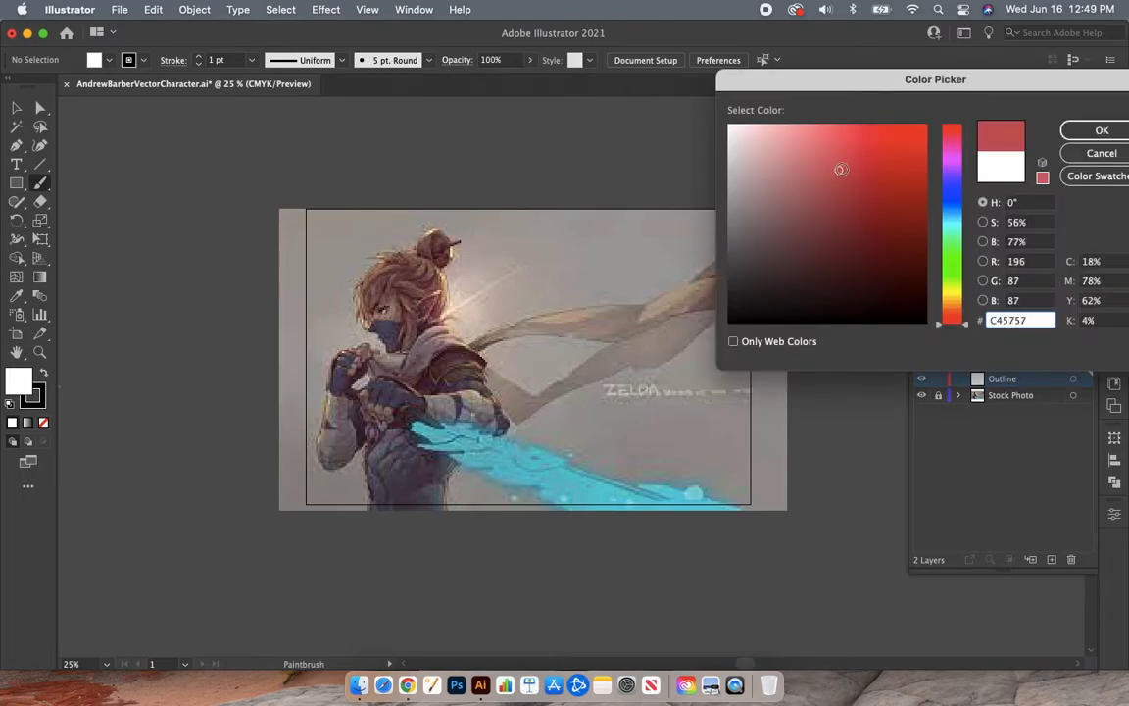
drag(950, 148, 959, 240)
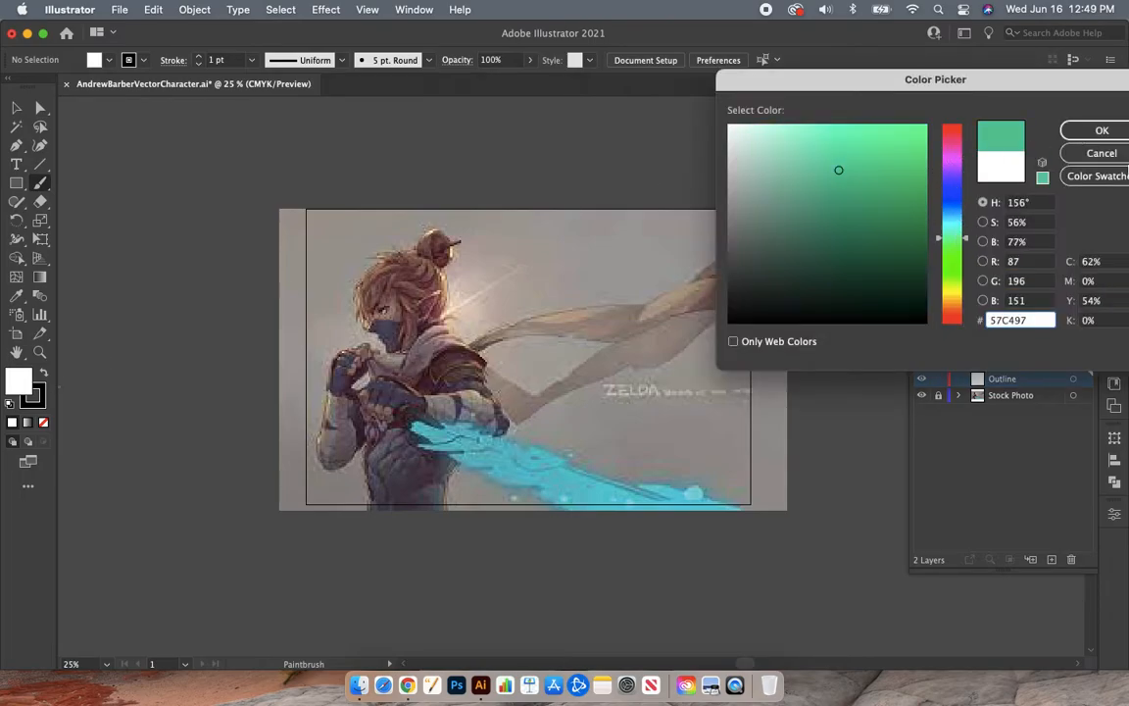
key(Return)
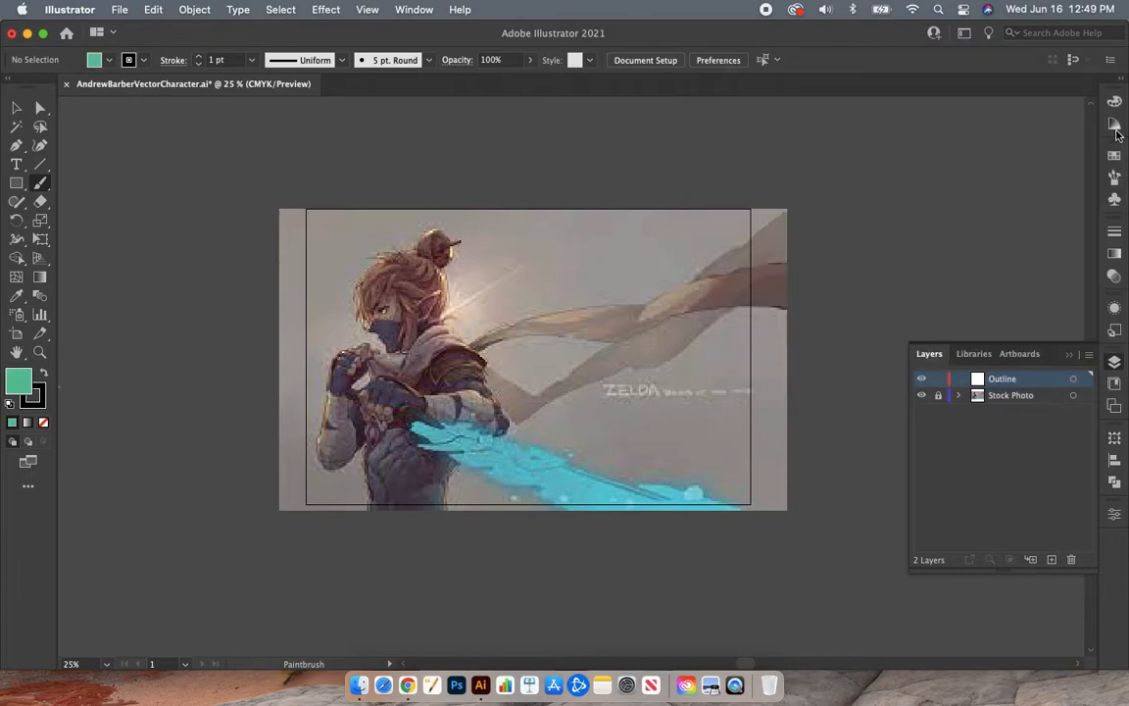
Set the fill to None, make the stroke active, and try a black brush line over the scarf, undoing the line
click(43, 423)
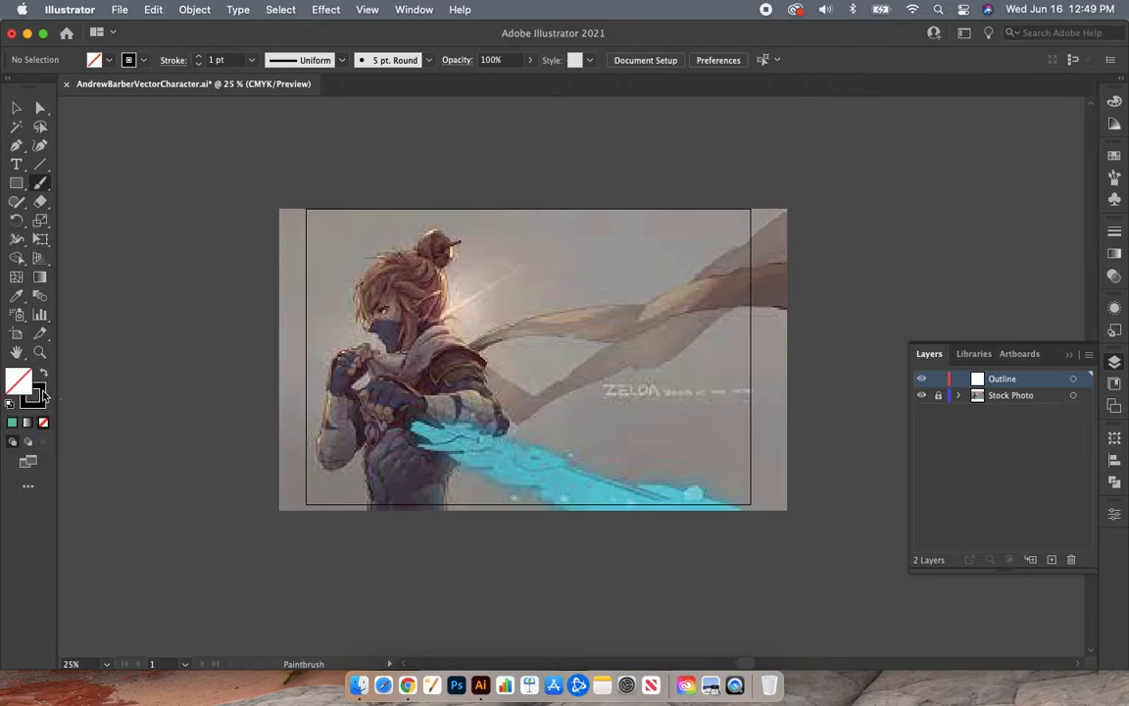
click(41, 393)
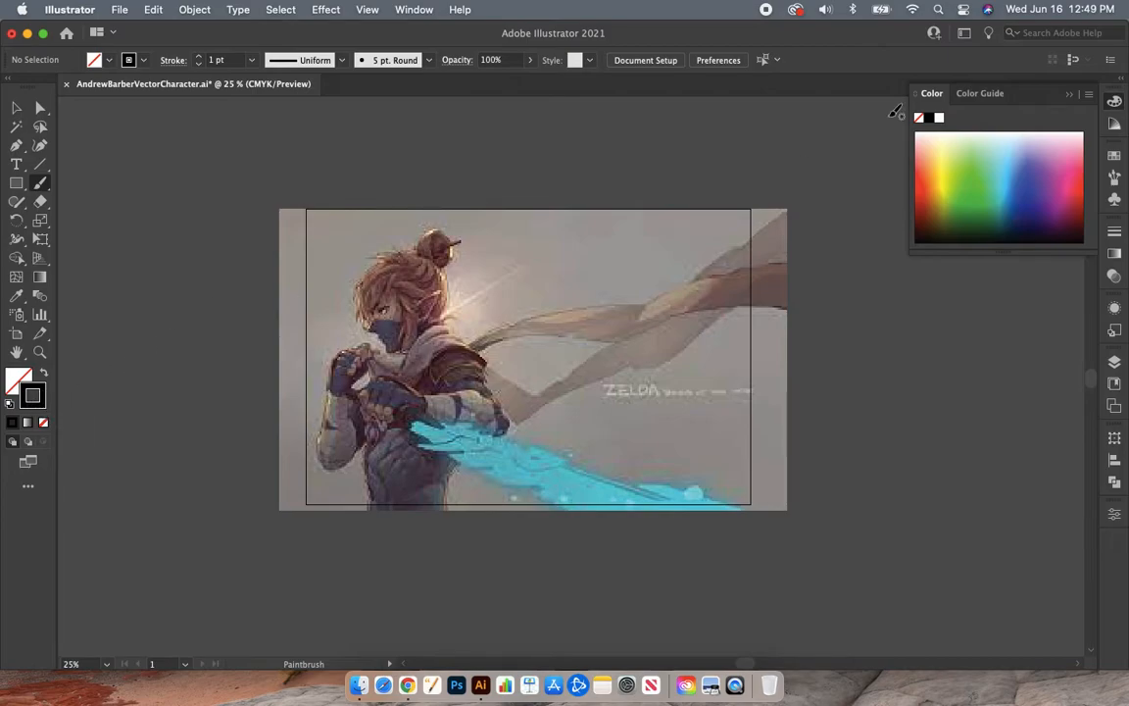
mouse_move(615, 259)
mouse_down()
mouse_move(622, 375)
mouse_move(559, 351)
mouse_up()
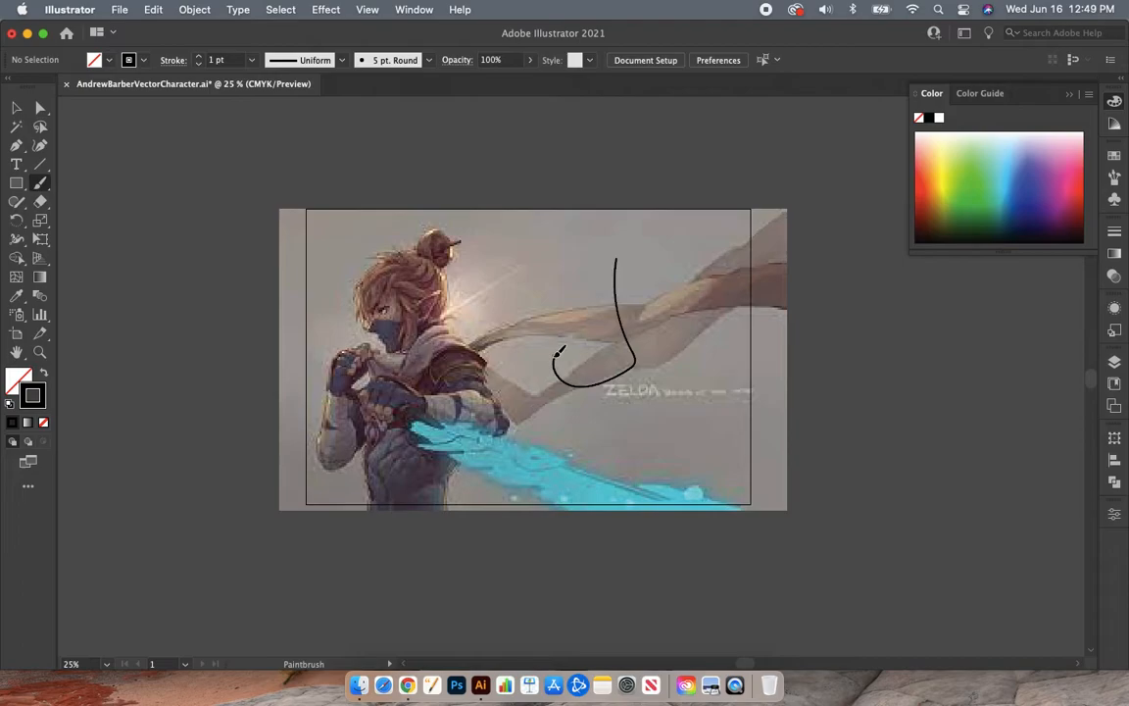
key(super+z)
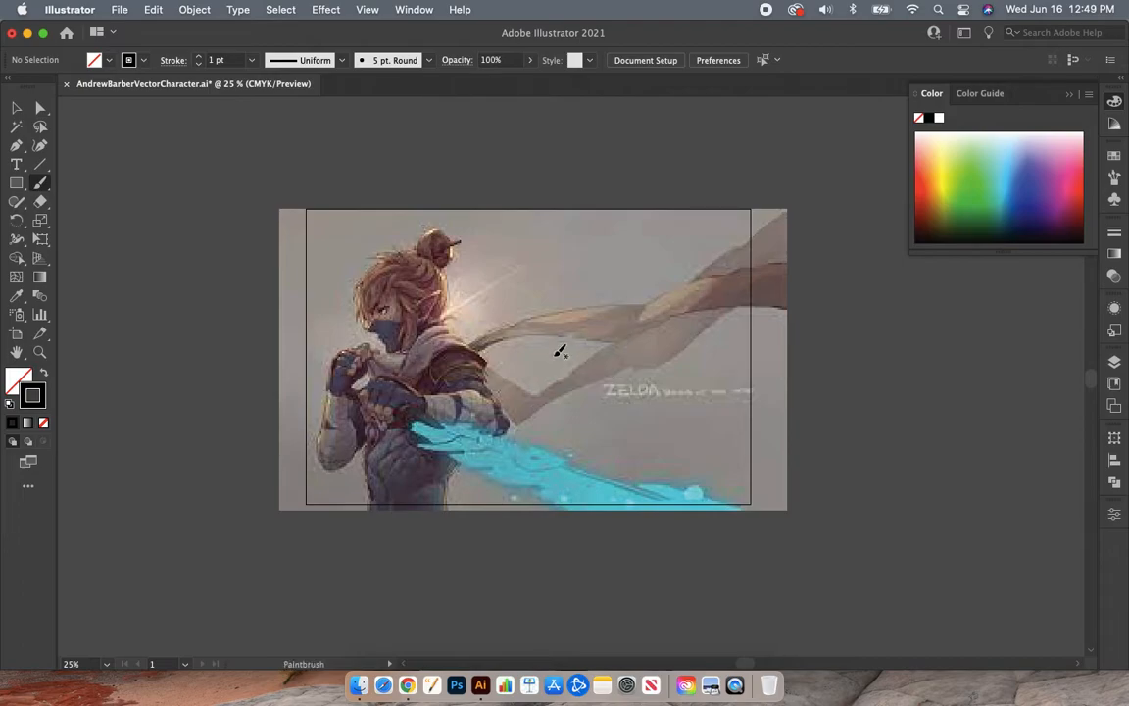
Try a red stroke colour with a freehand brush line over the scarf, and undo the line
double_click(35, 395)
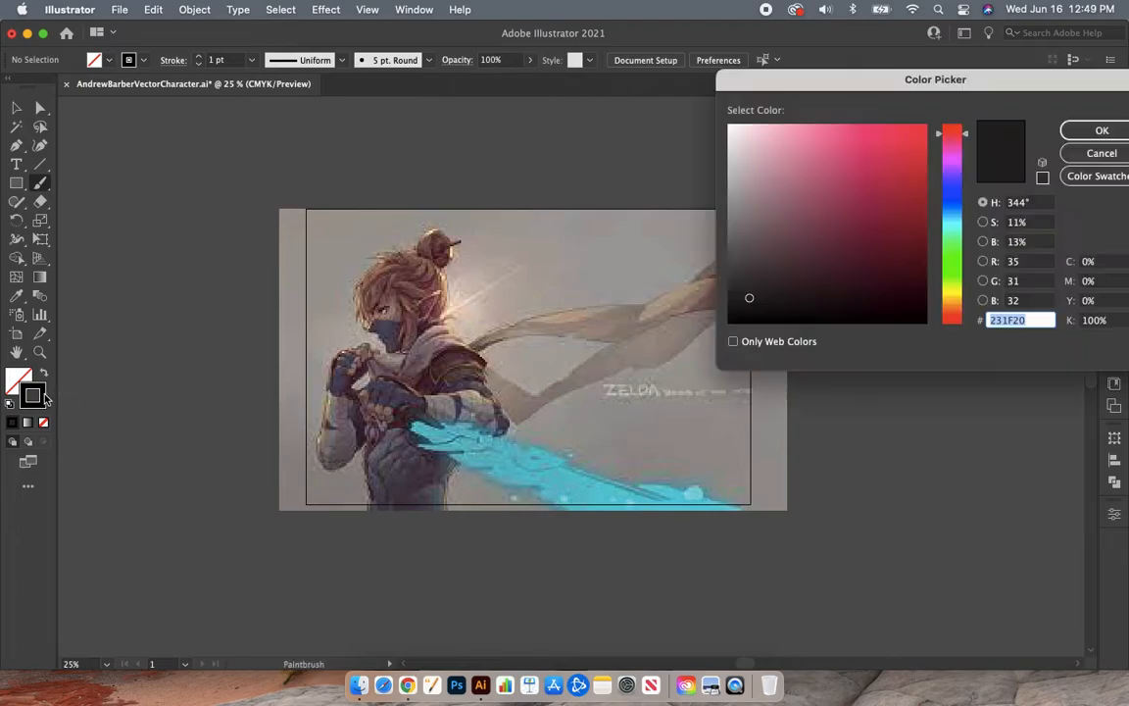
drag(898, 142, 957, 109)
click(1102, 130)
mouse_move(612, 221)
mouse_down()
mouse_move(589, 367)
mouse_move(550, 353)
mouse_up()
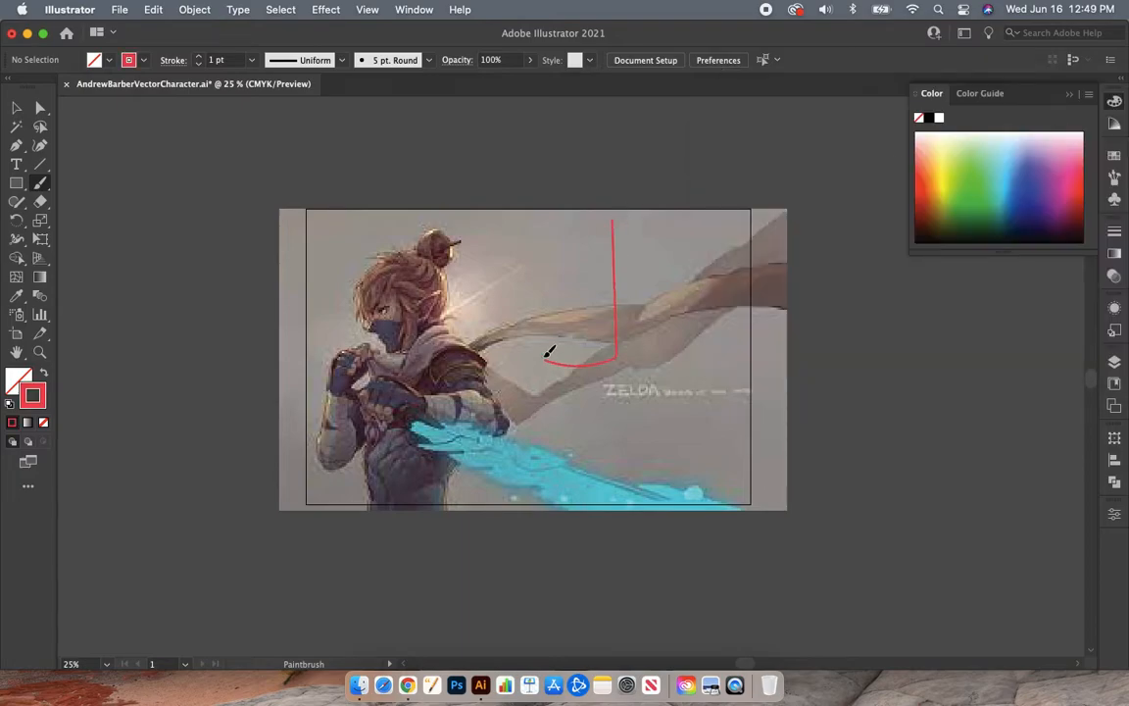
key(super+z)
Try the stroke weight options with a red test line below the scarf, undo the line, and choose a 1 pt weight
click(252, 61)
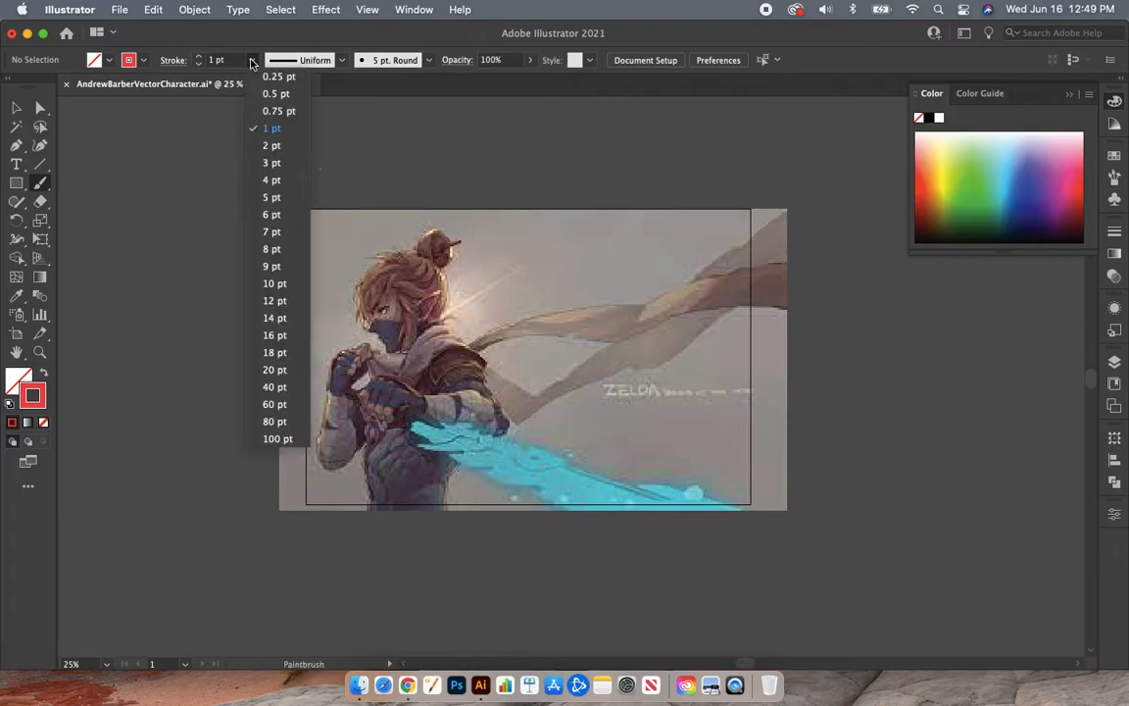
click(285, 352)
mouse_move(565, 292)
mouse_down()
mouse_move(582, 419)
mouse_move(541, 424)
mouse_up()
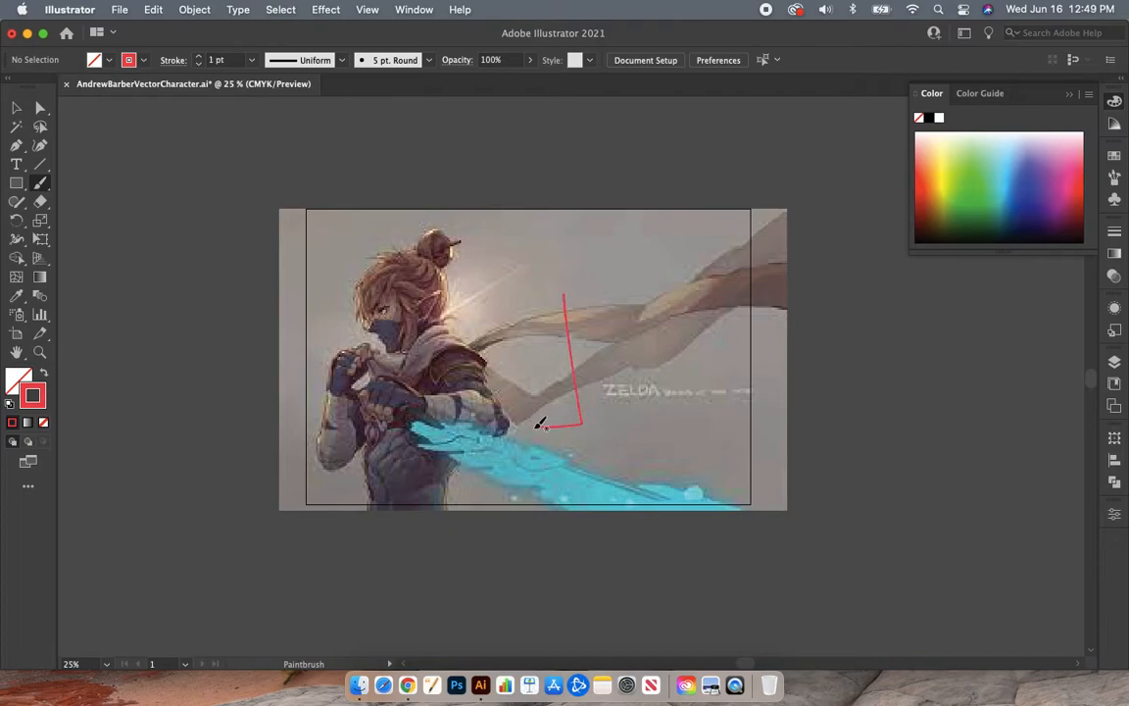
key(super+z)
click(251, 60)
click(277, 128)
Set the stroke colour to black and keep the stroke active with the fill at None
click(1114, 101)
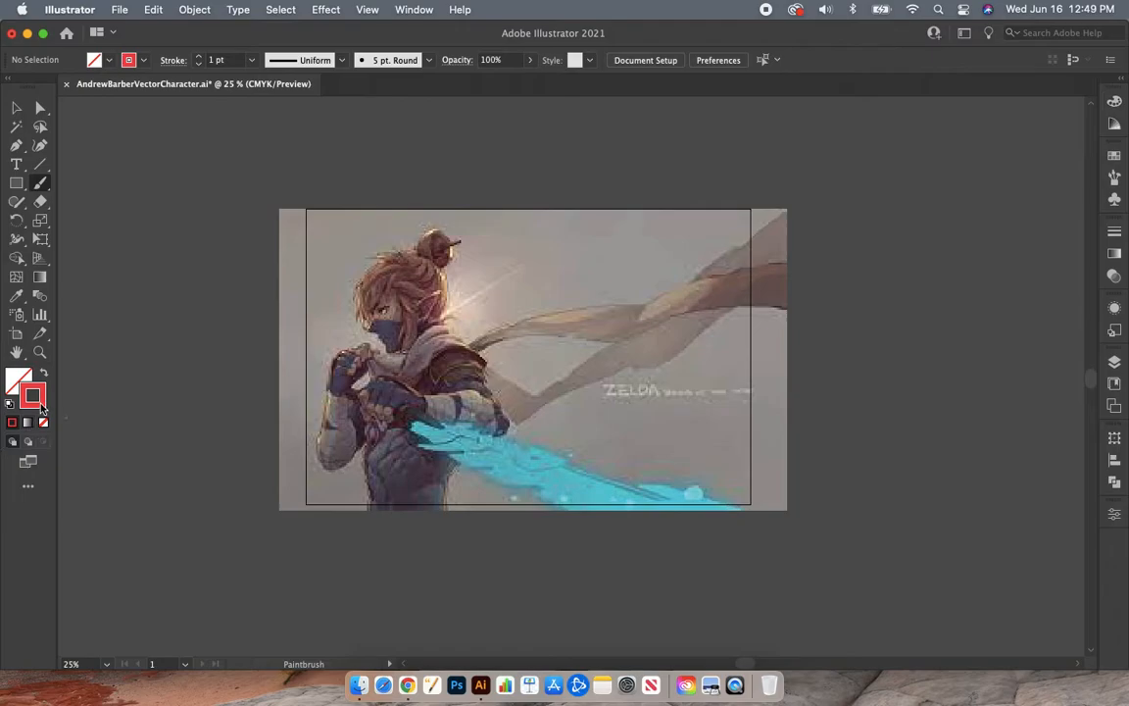
double_click(40, 405)
text(FF0055)
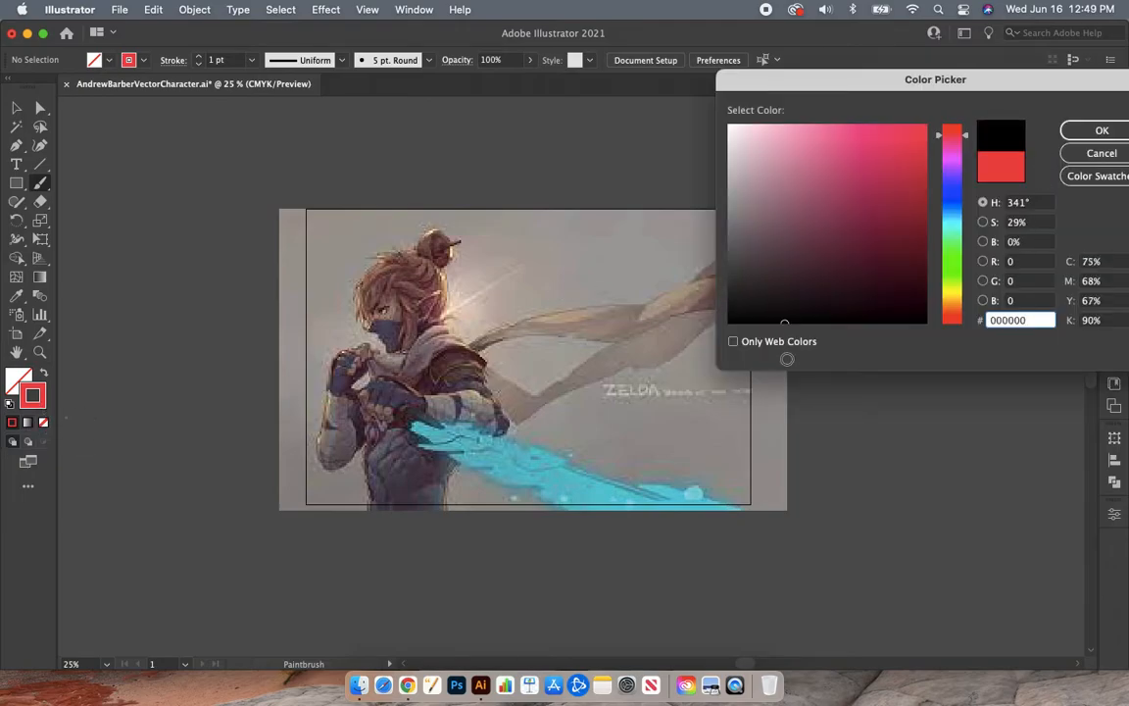
click(778, 323)
click(1105, 130)
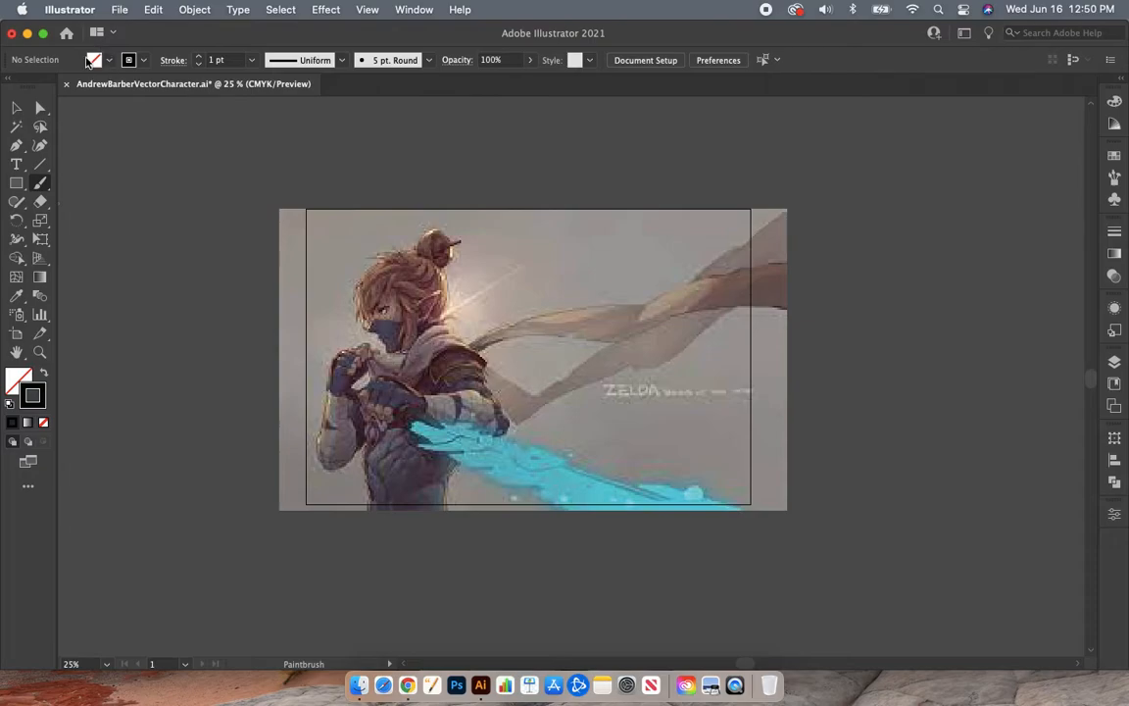
click(15, 383)
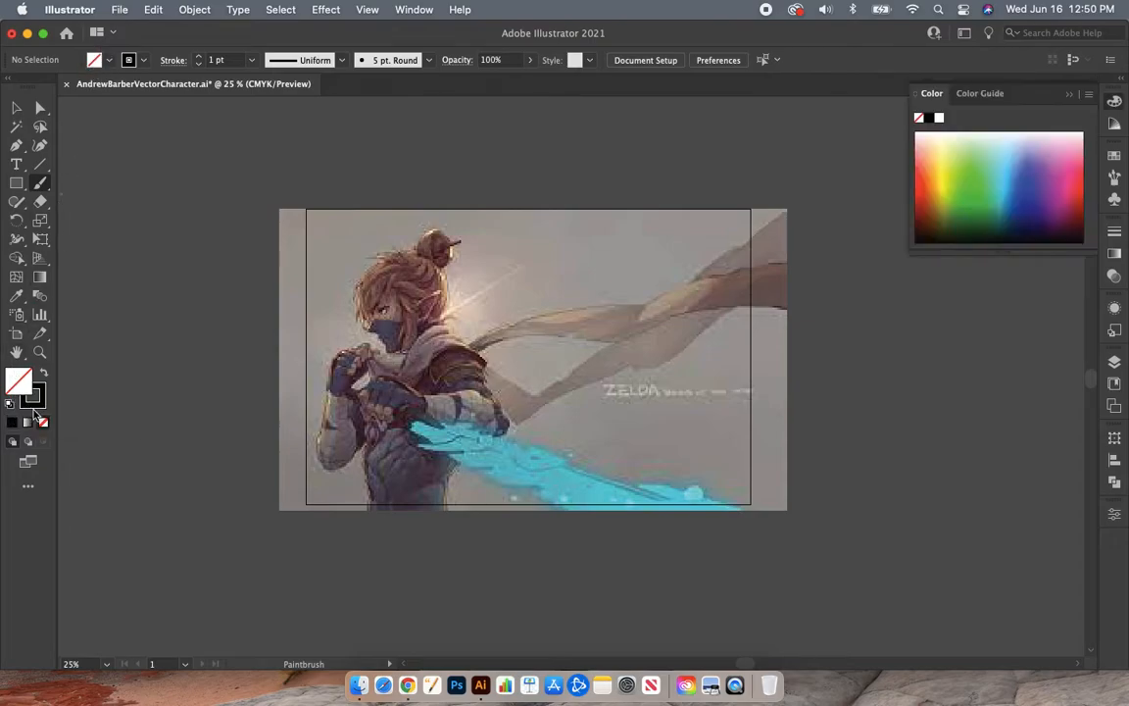
click(44, 404)
click(1115, 101)
Dim the images on the Stock Photo layer to 50% in its layer options
click(1114, 362)
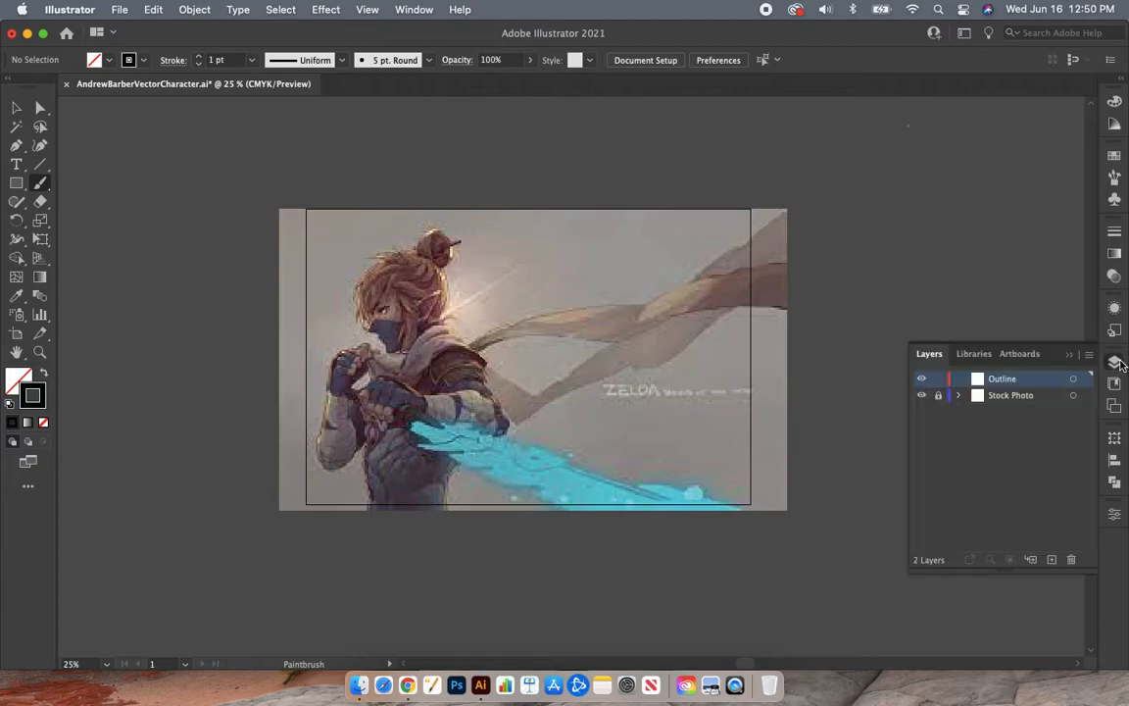
click(1034, 398)
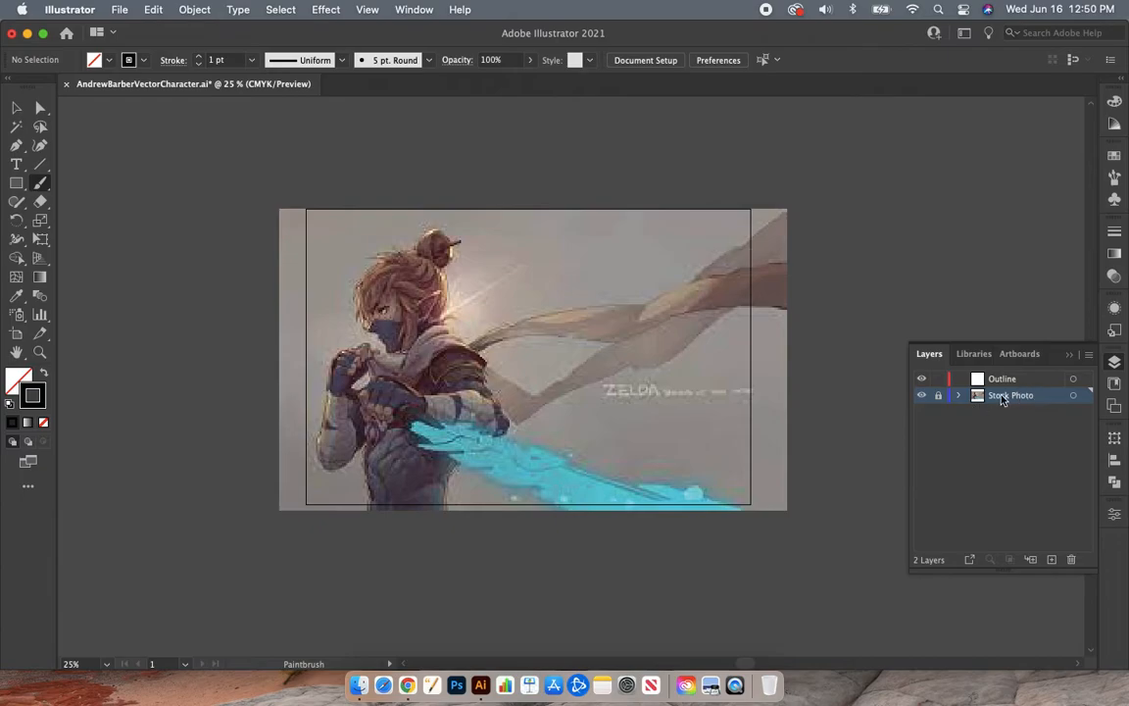
double_click(1051, 402)
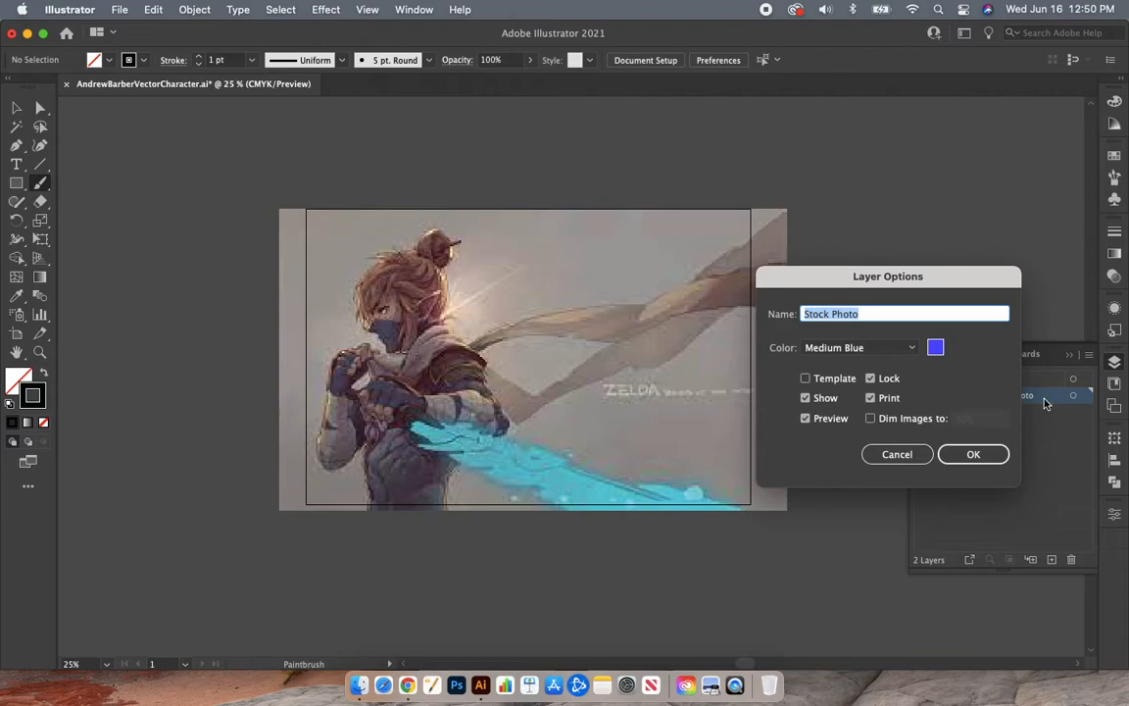
click(870, 418)
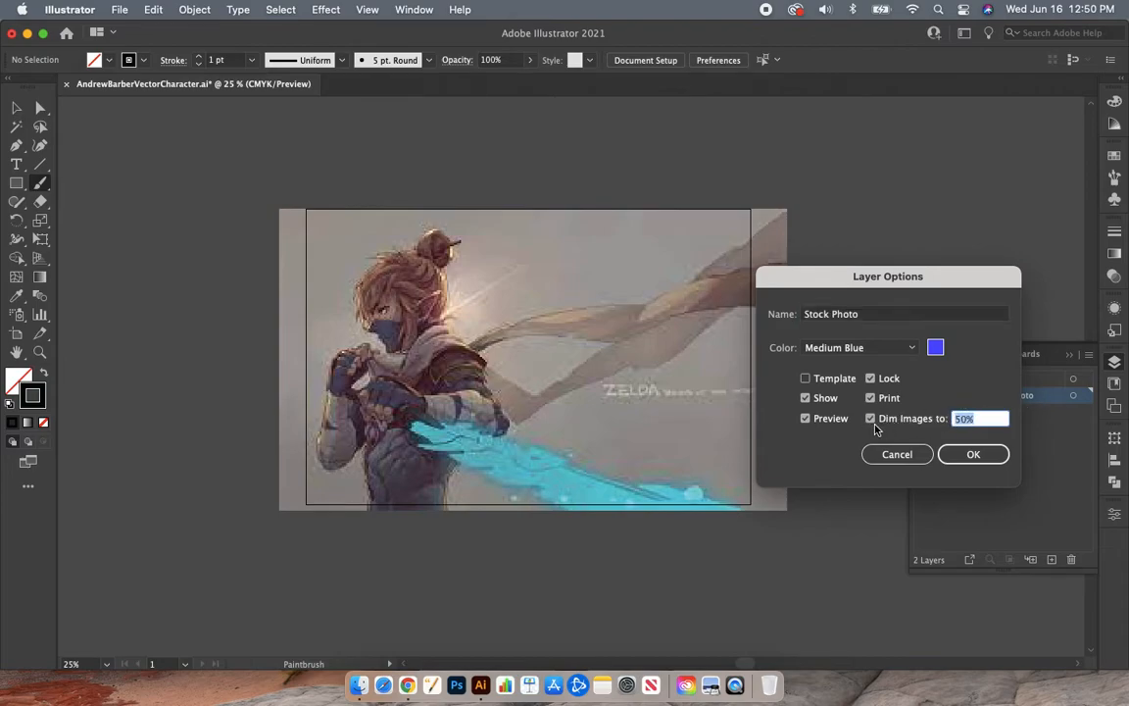
click(961, 458)
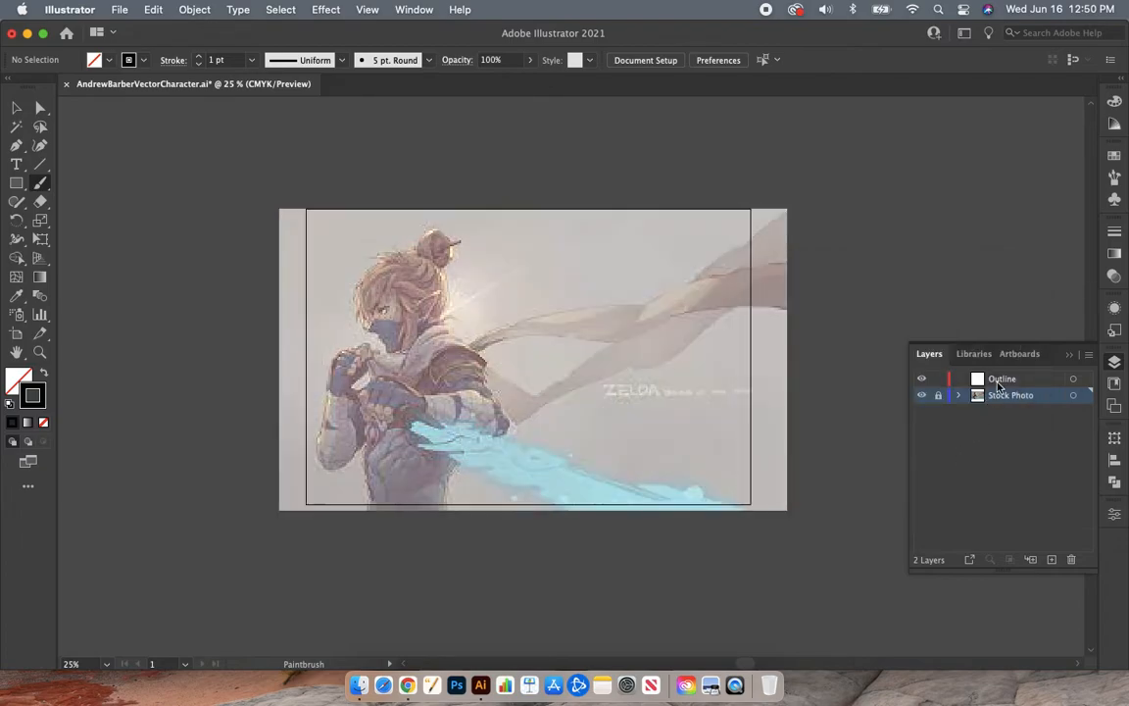
Make the Outline layer active and zoom in to 150% on the character's eye and mask
click(1010, 380)
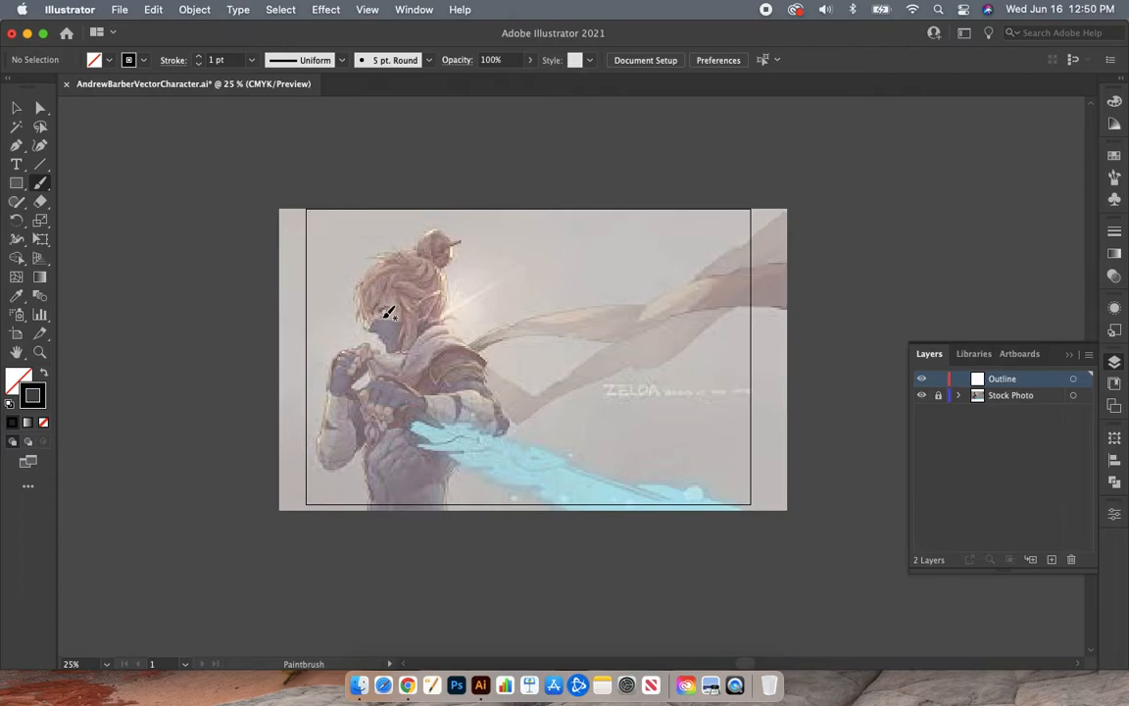
key(super+1)
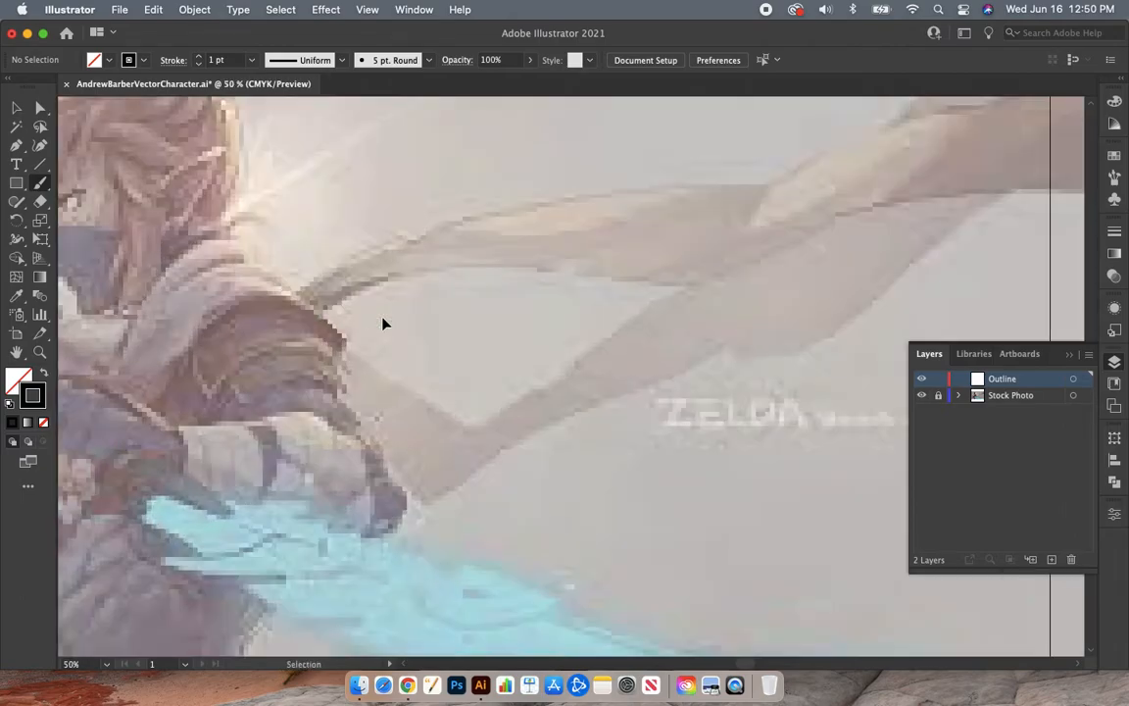
key(super+minus)
key(super+minus)
key(super+equal)
key(super+equal)
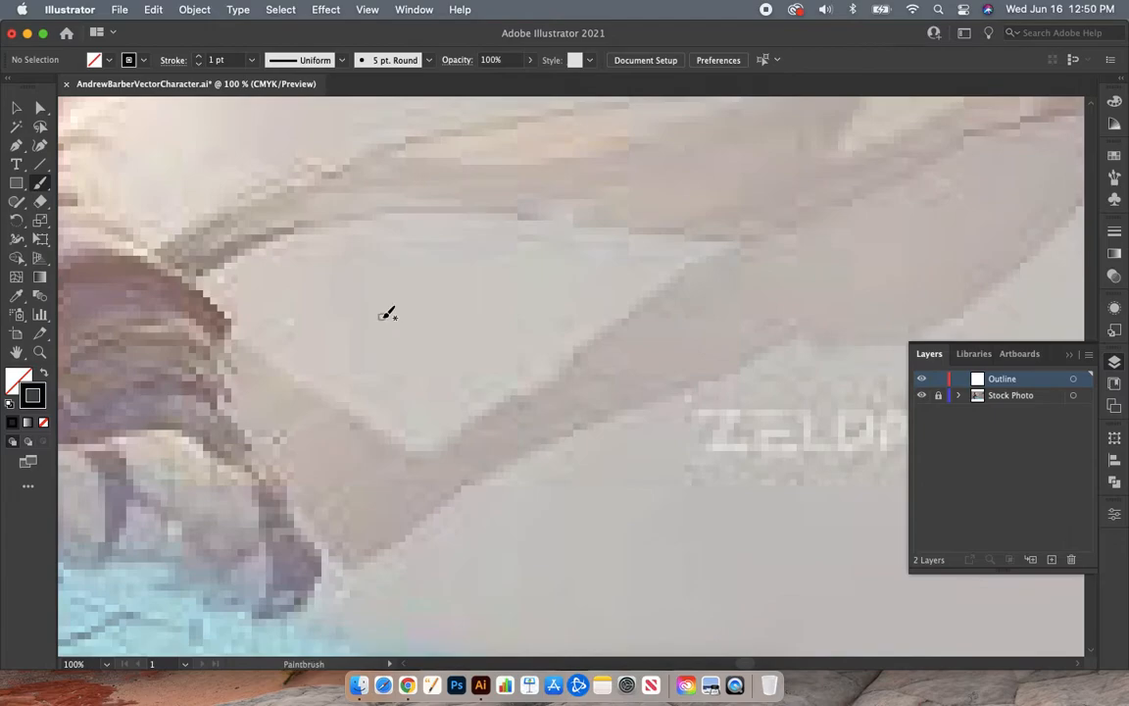
scroll(387, 314, left, 5)
scroll(387, 313, up, 2)
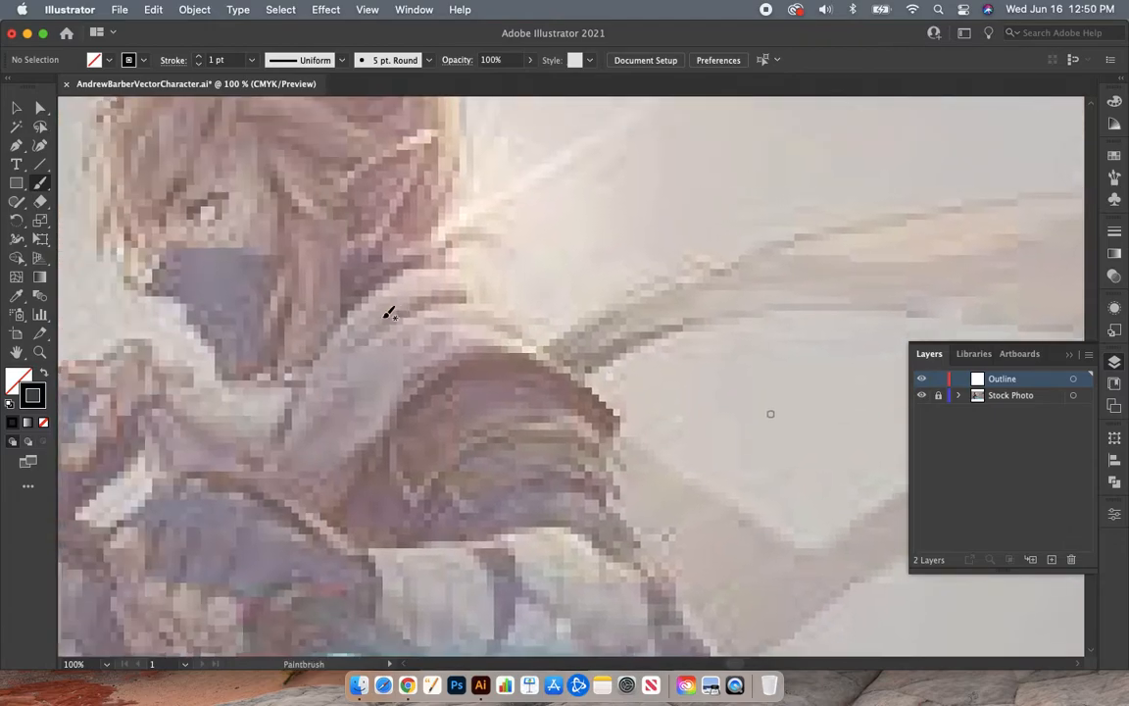
scroll(428, 274, up, 3)
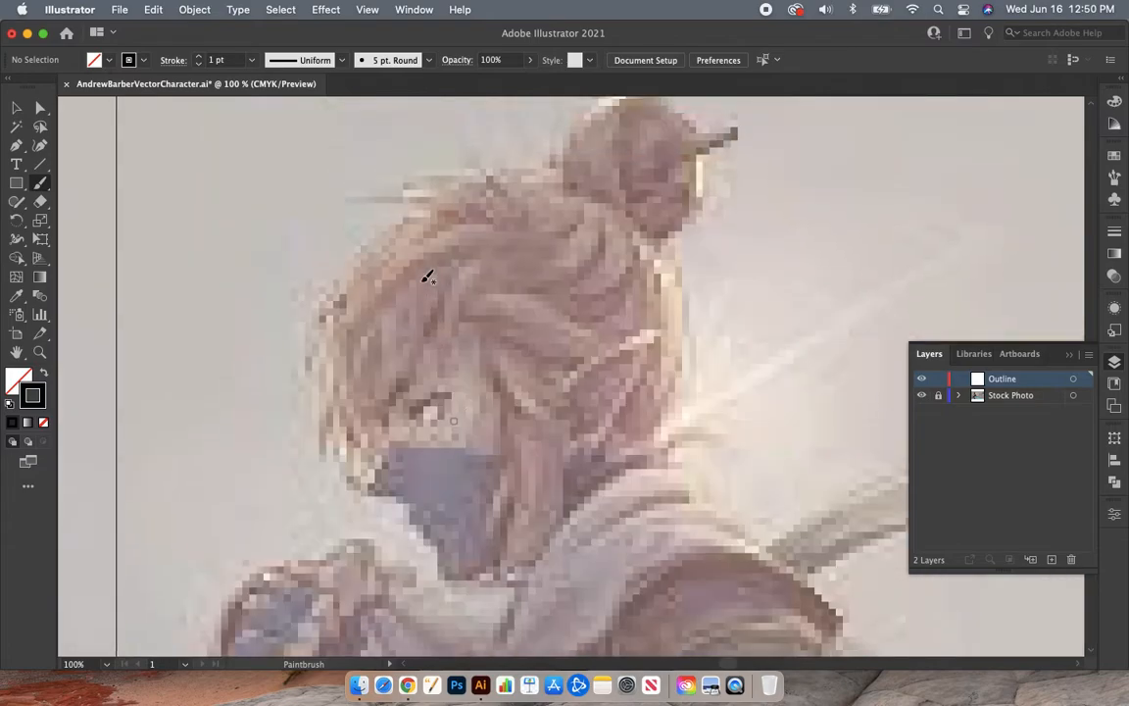
scroll(429, 274, down, 3)
scroll(428, 274, left, 3)
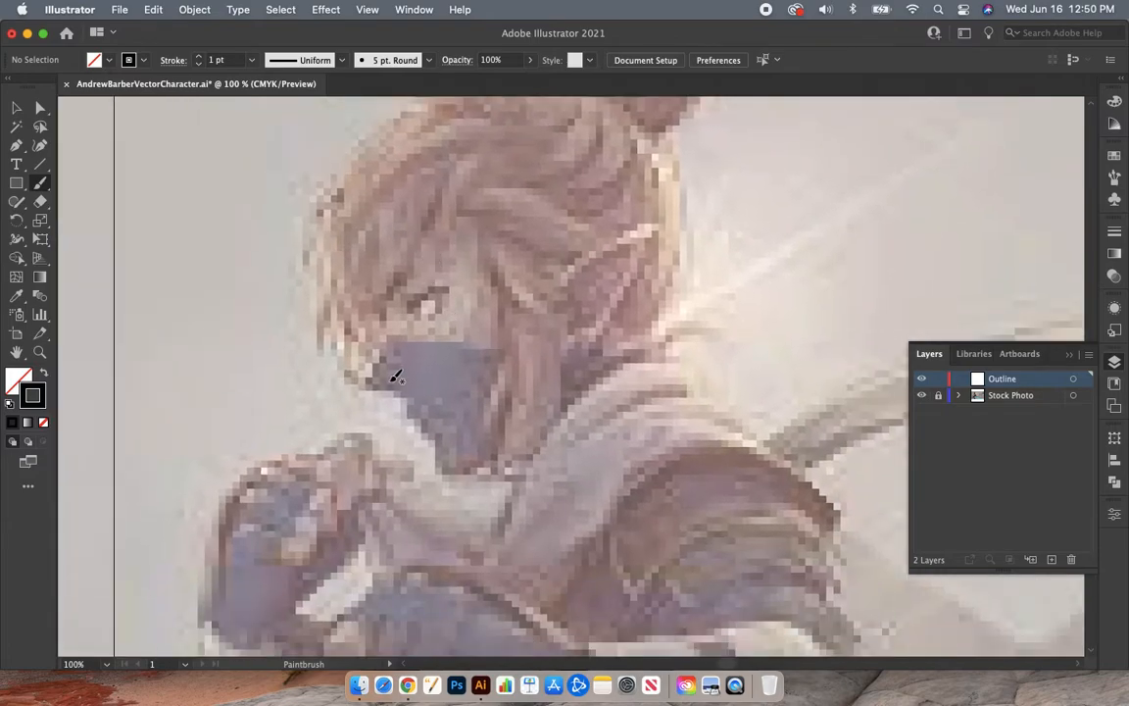
key(super+equal)
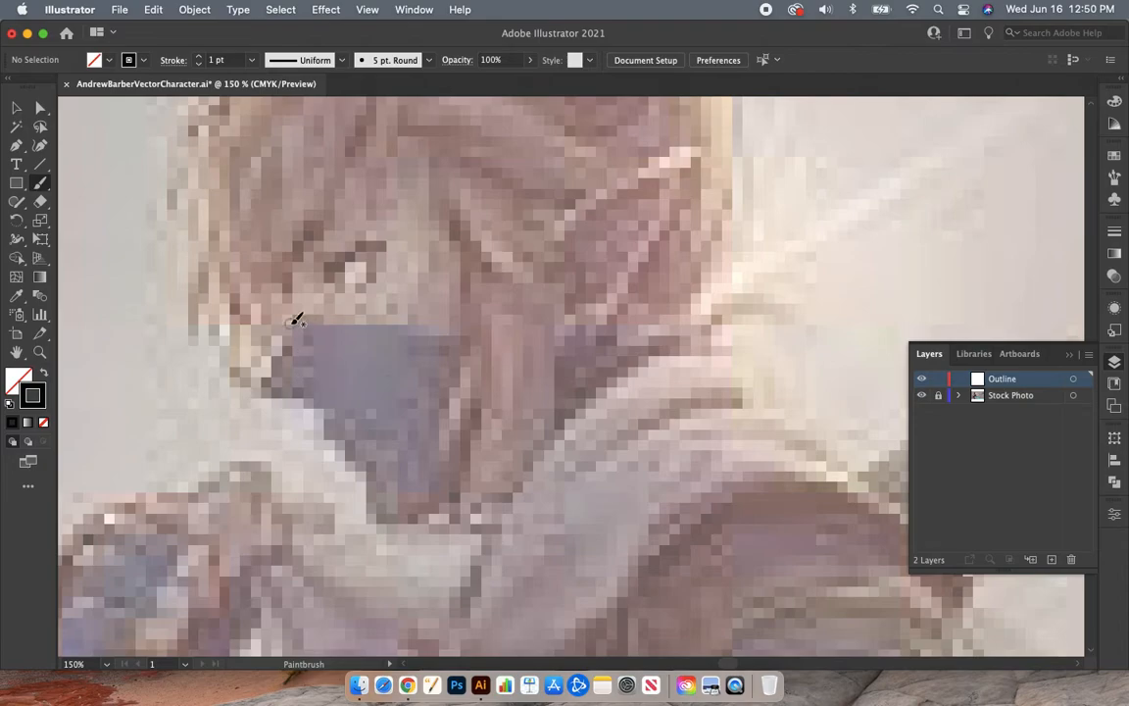
Try brush strokes of different thicknesses along the front edge of the character's mask, undoing each one
mouse_move(296, 319)
mouse_down()
mouse_move(247, 390)
mouse_move(318, 428)
mouse_move(392, 505)
mouse_up()
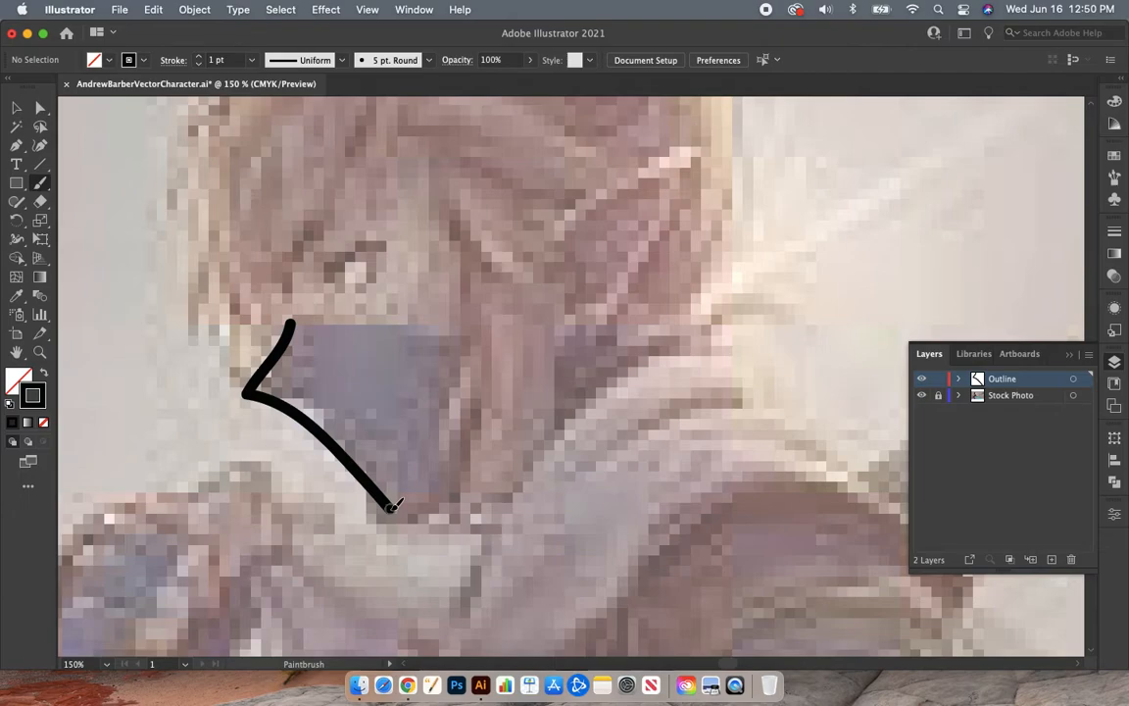
key(super+z)
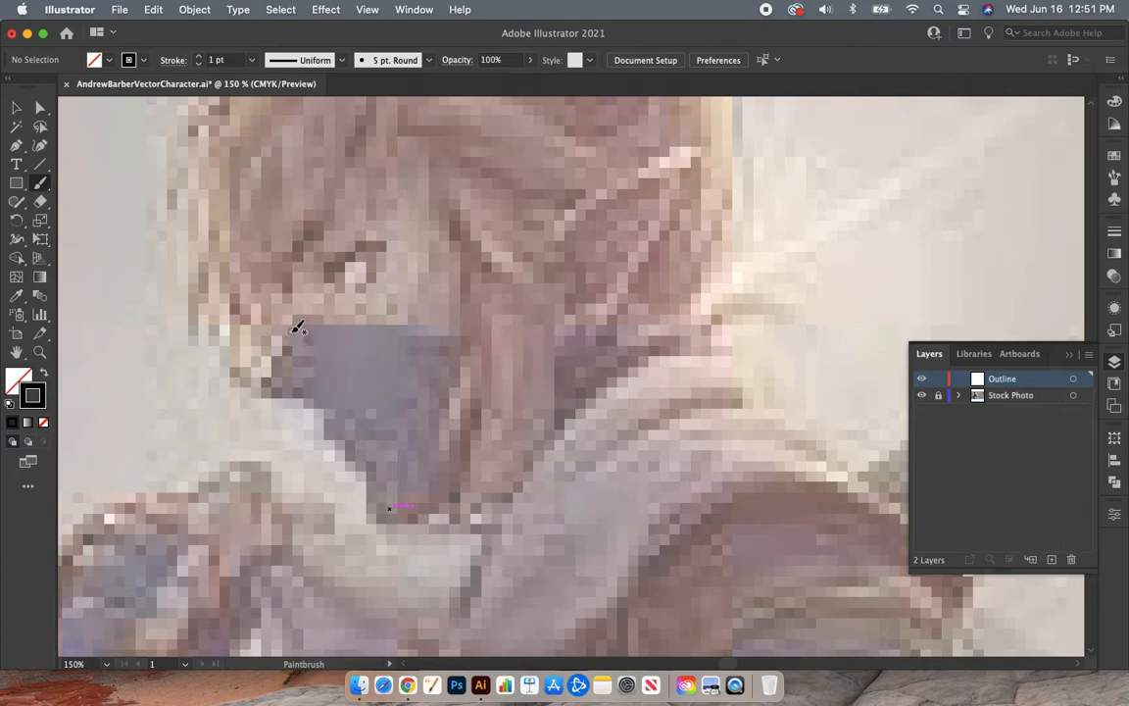
mouse_move(297, 324)
mouse_down()
mouse_move(250, 381)
mouse_move(331, 428)
mouse_move(368, 468)
mouse_up()
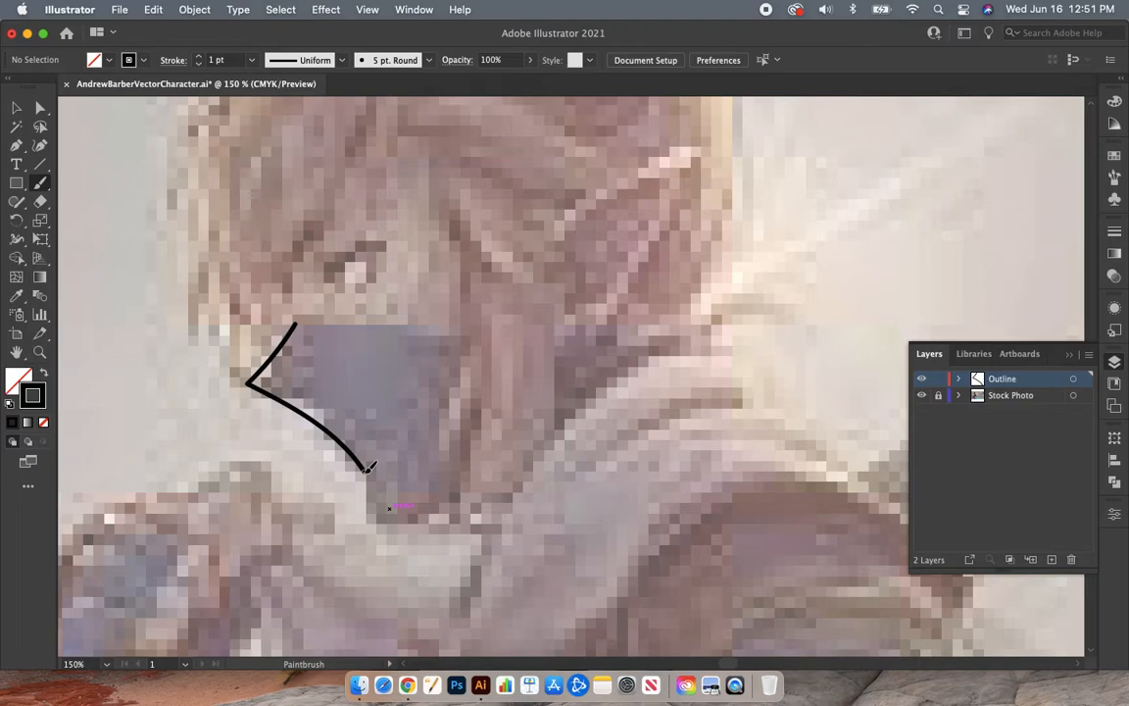
key(super+z)
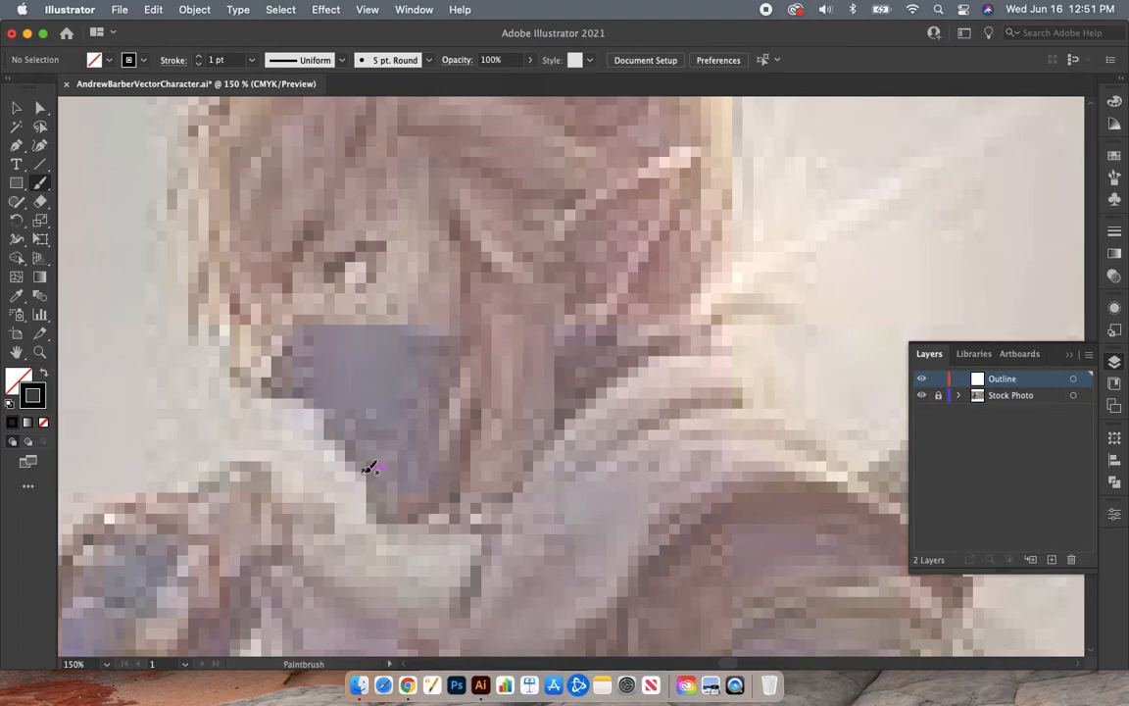
mouse_move(282, 330)
mouse_down()
mouse_move(264, 386)
mouse_move(319, 416)
mouse_move(332, 446)
mouse_up()
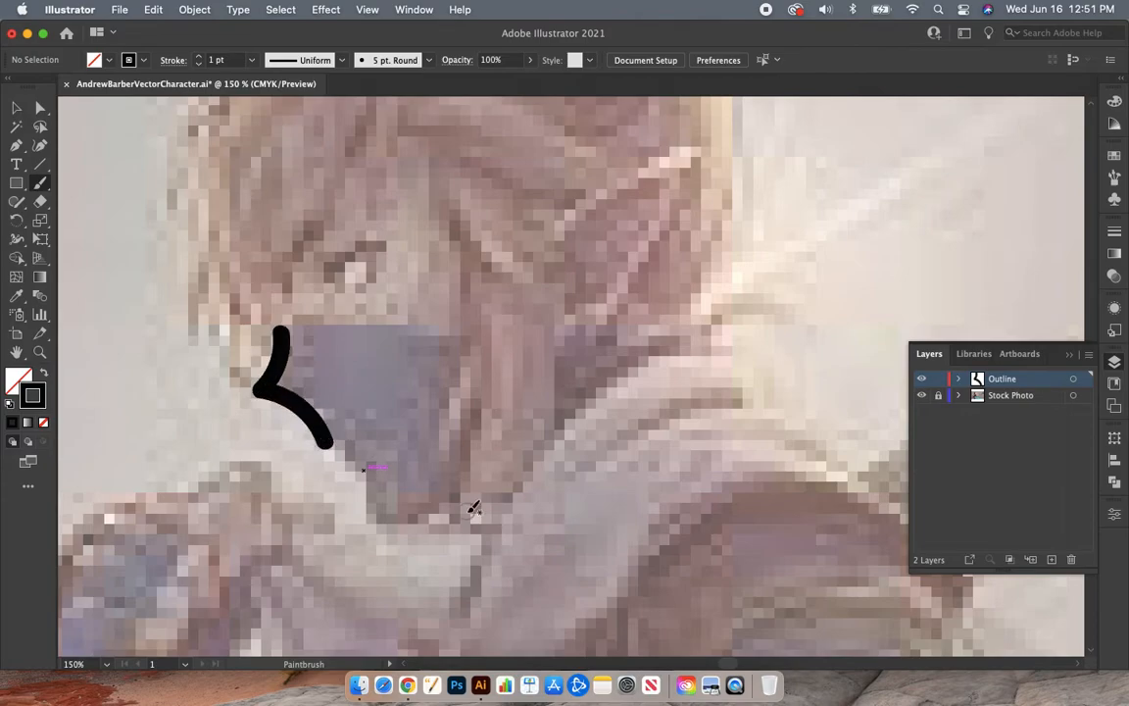
key(super+z)
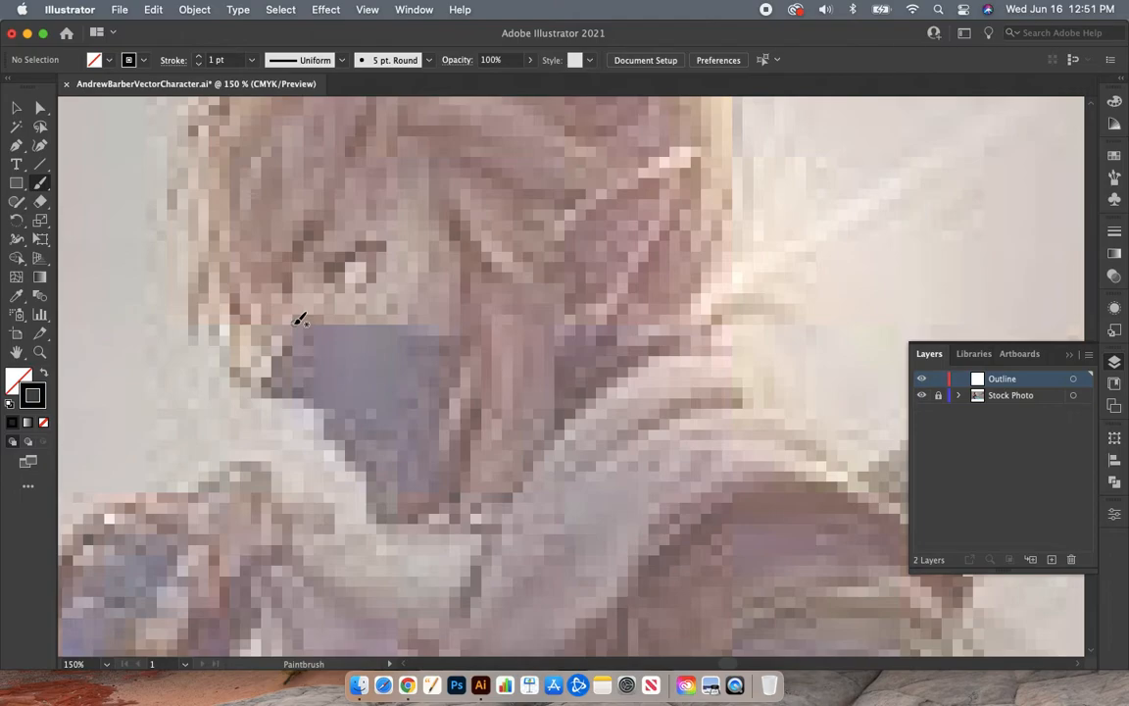
Trace the full outline of the character's face mask as one closed black brush stroke
scroll(300, 320, up, 5)
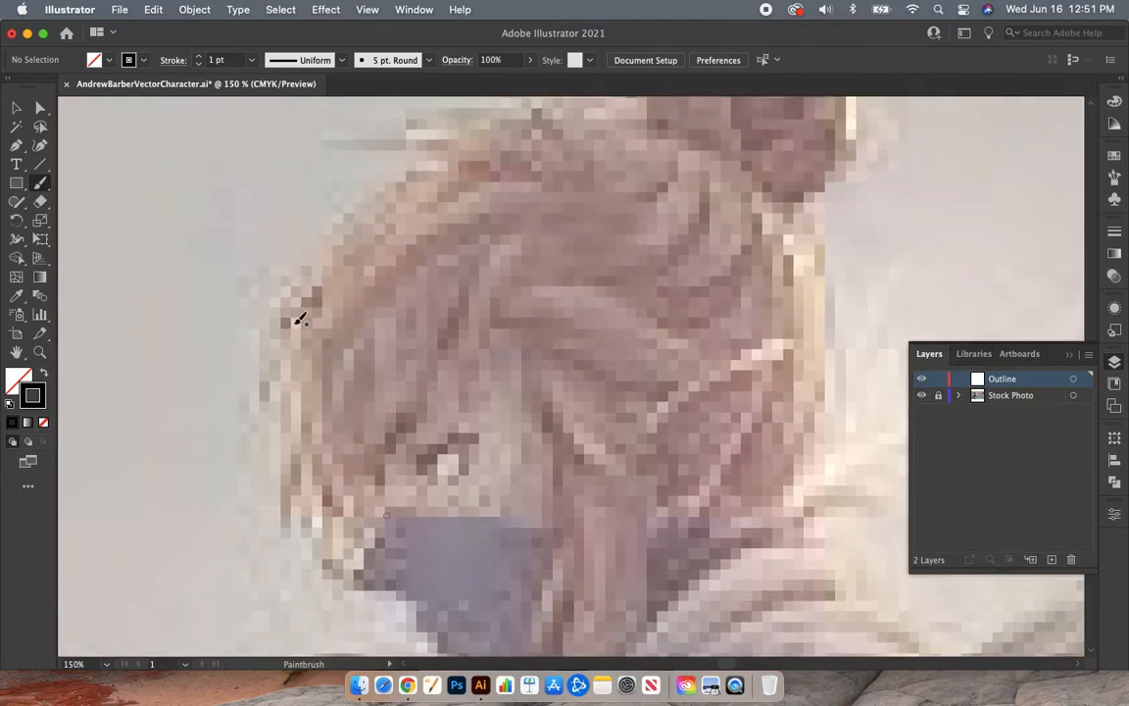
scroll(300, 319, down, 5)
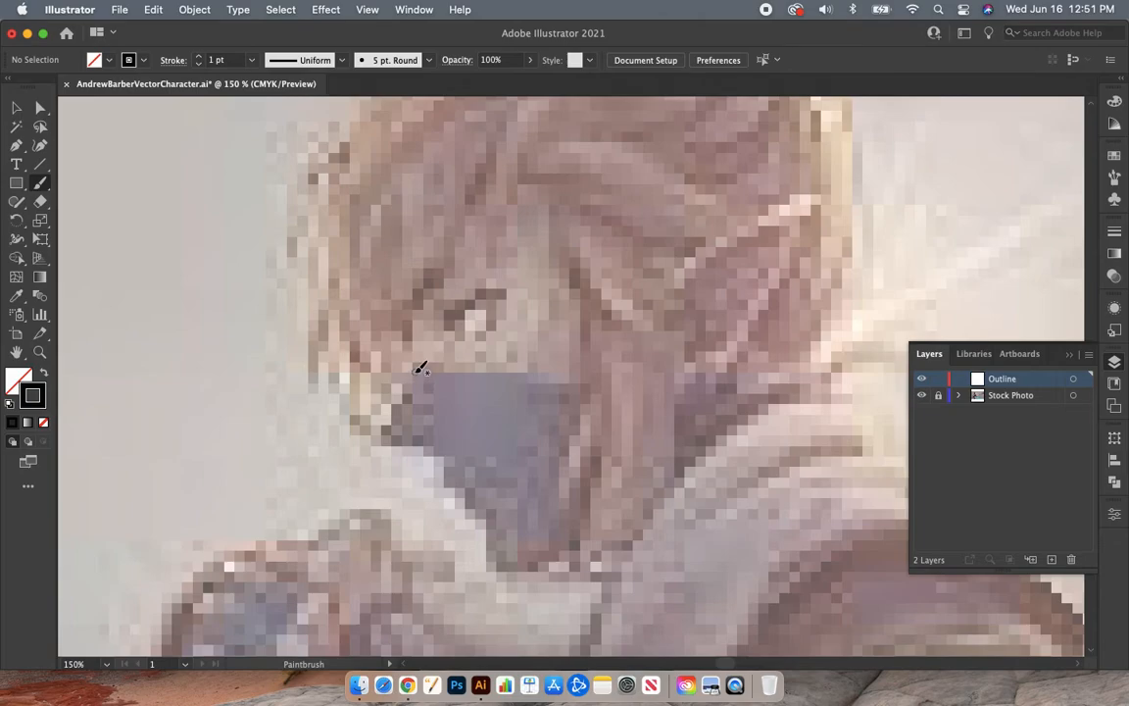
scroll(422, 367, down, 8)
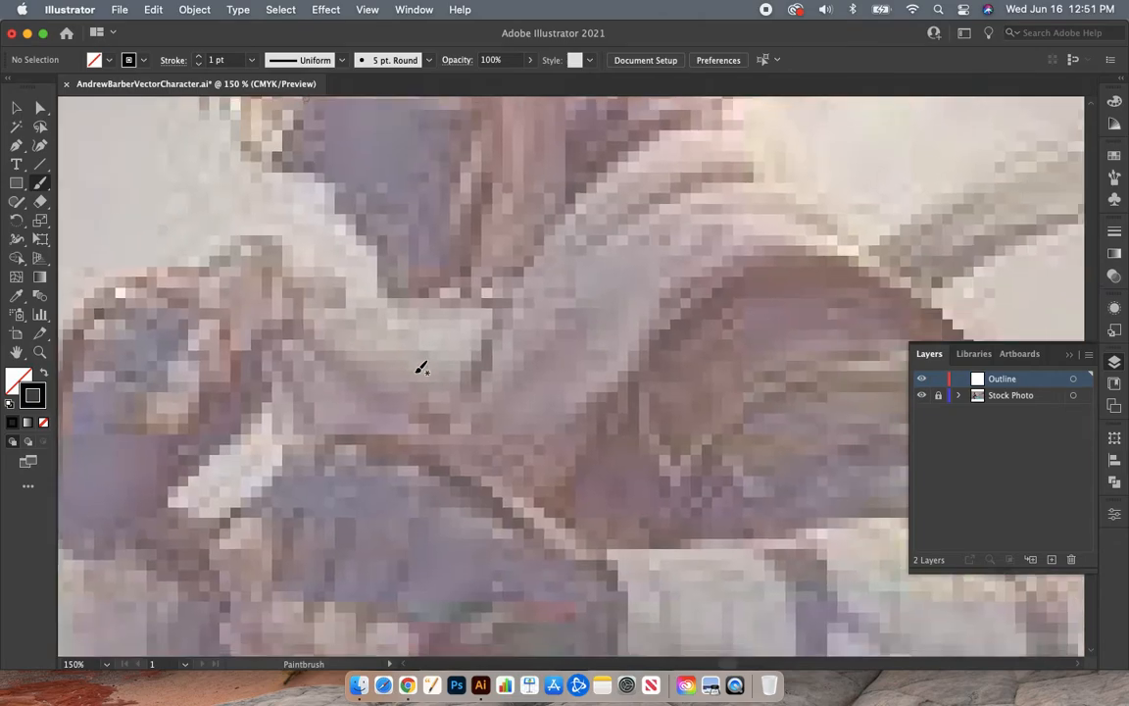
scroll(421, 368, up, 8)
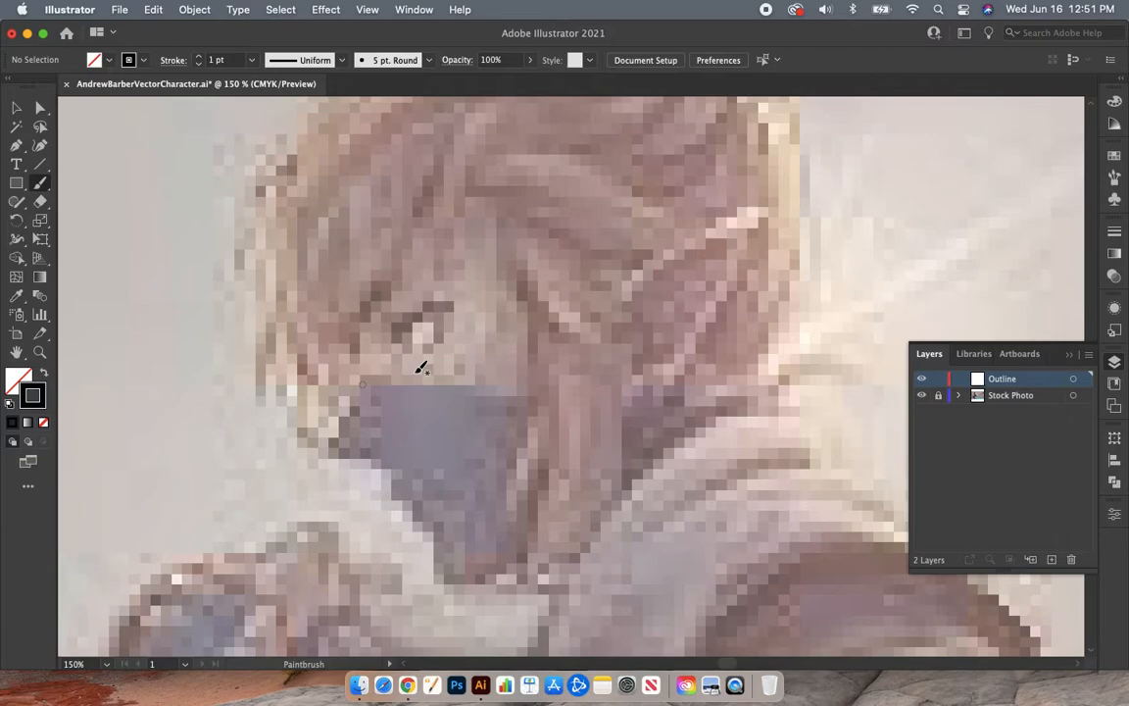
mouse_move(369, 381)
mouse_down()
mouse_move(322, 443)
mouse_move(375, 465)
mouse_move(448, 578)
mouse_move(479, 581)
mouse_move(525, 537)
mouse_move(538, 494)
mouse_move(520, 381)
mouse_move(363, 386)
mouse_up()
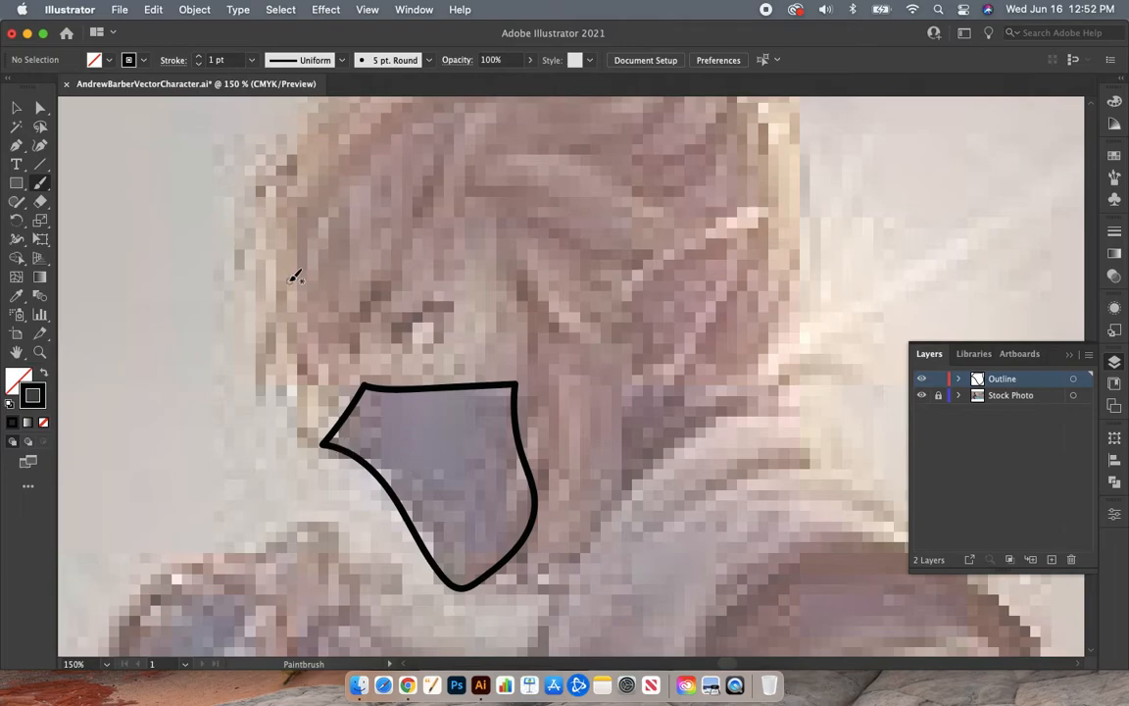
Try a curved stroke and a short hooked stroke along the front of the hair, and undo both
mouse_move(261, 186)
mouse_down()
mouse_move(238, 310)
mouse_move(254, 397)
mouse_up()
mouse_move(279, 216)
mouse_down()
mouse_move(290, 291)
mouse_move(330, 280)
mouse_up()
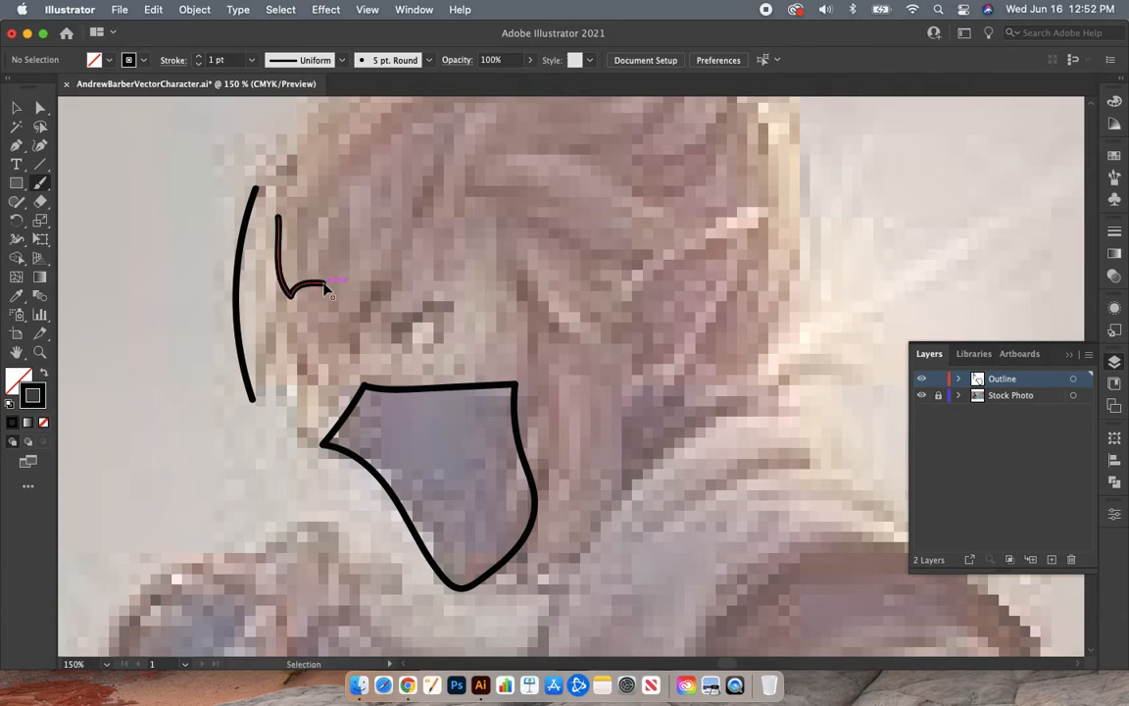
key(super+z)
key(super+z)
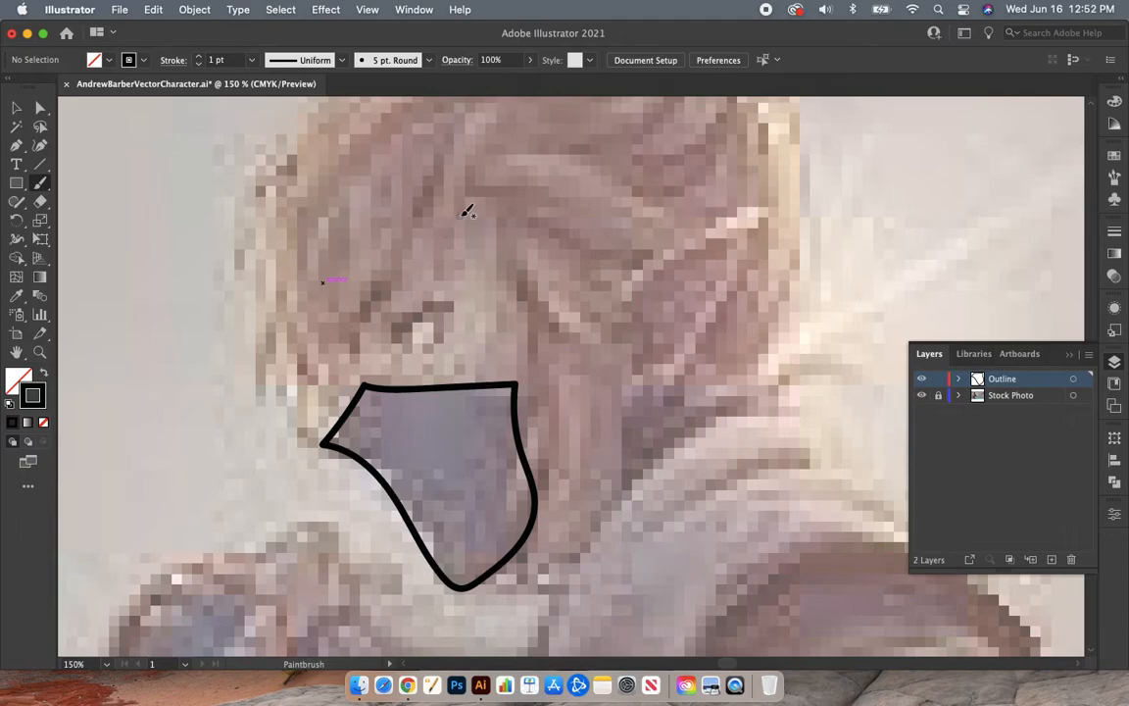
Trace the long hair lock curving above the eye to the mask's upper corner, with a small closed highlight shape inside
mouse_move(467, 208)
mouse_down()
mouse_move(400, 273)
mouse_move(367, 345)
mouse_move(372, 379)
mouse_up()
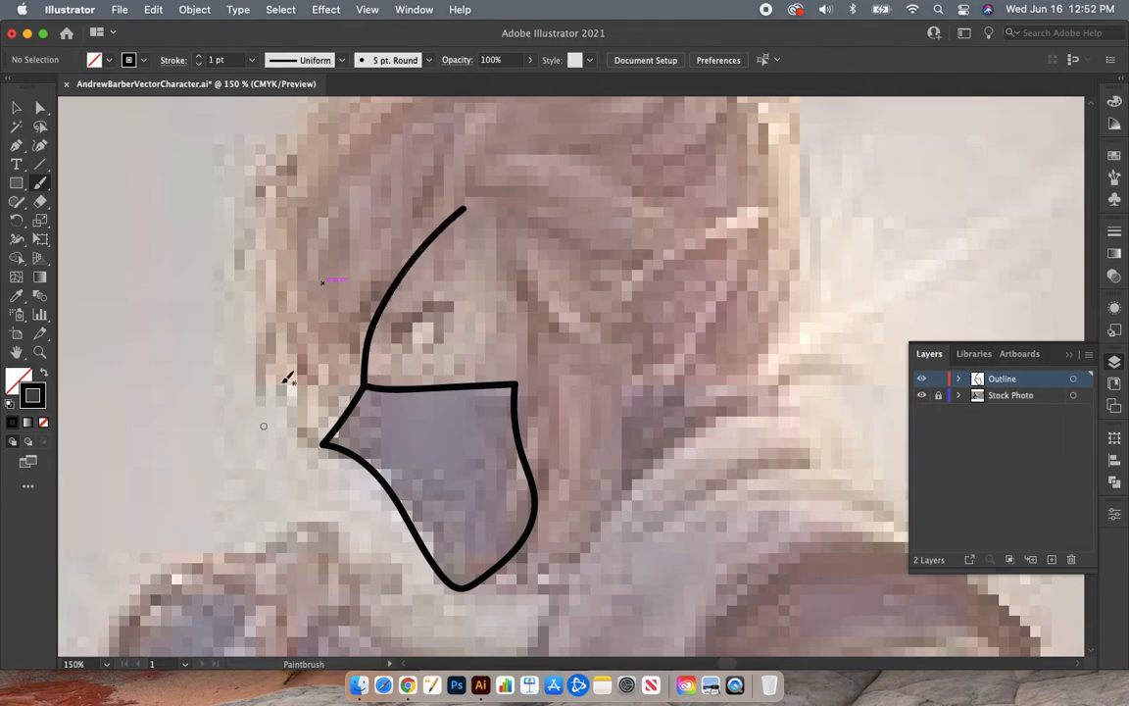
mouse_move(448, 123)
mouse_down()
mouse_move(387, 195)
mouse_move(349, 277)
mouse_move(335, 337)
mouse_move(365, 385)
mouse_up()
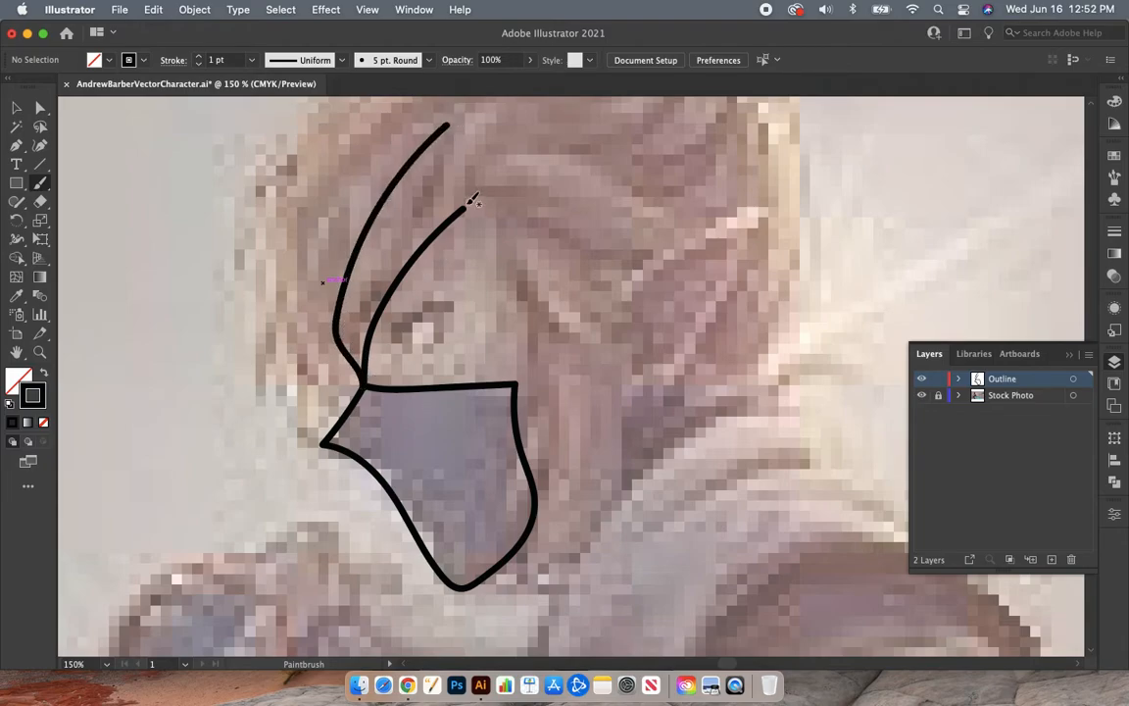
mouse_move(467, 206)
mouse_down()
mouse_move(475, 132)
mouse_move(449, 125)
mouse_move(405, 224)
mouse_move(447, 199)
mouse_move(452, 150)
mouse_up()
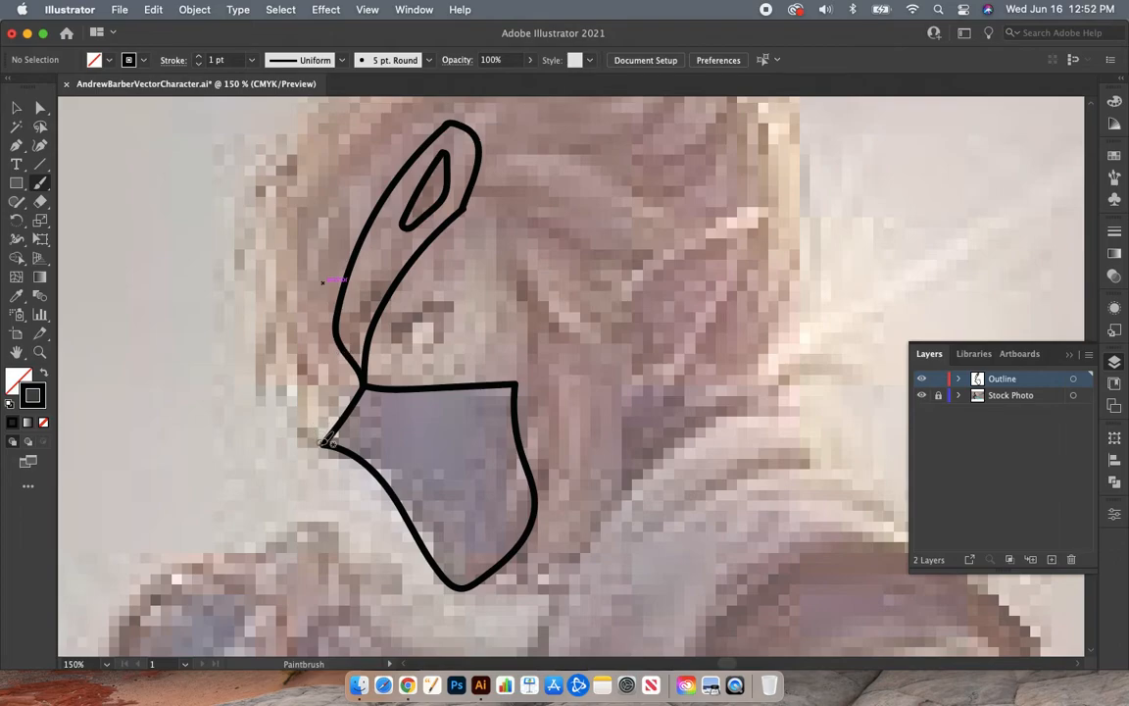
Trace the jagged hair strands in front of the face from the mask's front corner upwards, and add a narrow highlight loop
mouse_move(275, 343)
mouse_down()
mouse_move(306, 497)
mouse_move(328, 443)
mouse_up()
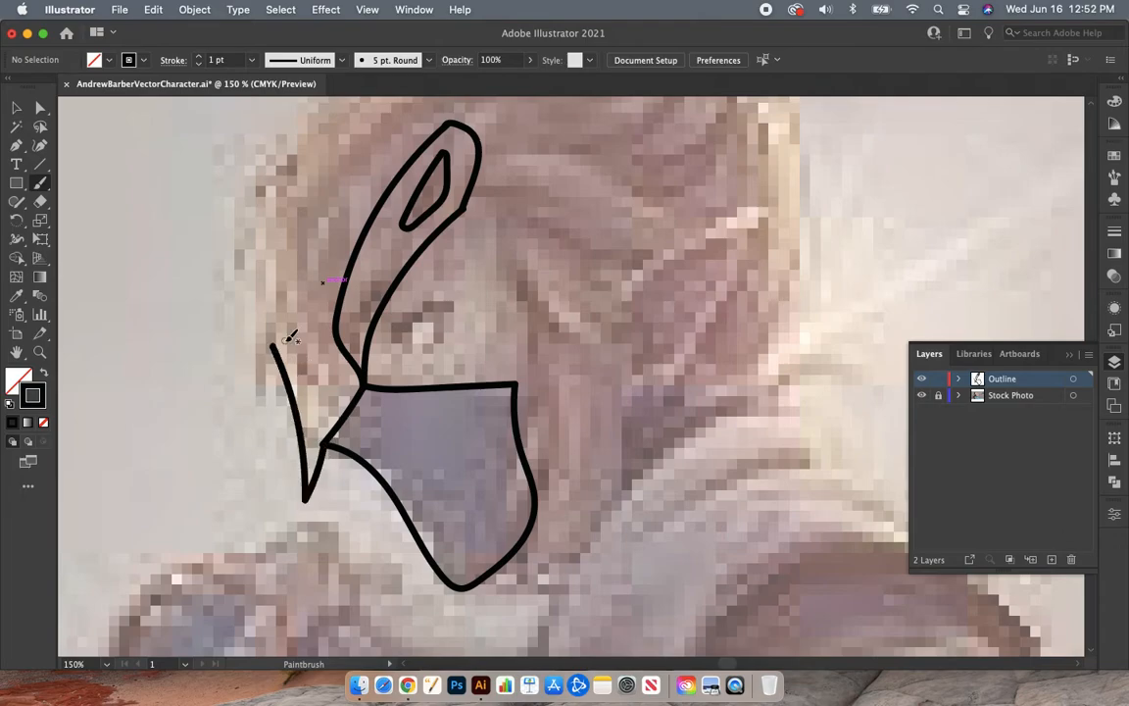
mouse_move(278, 344)
mouse_down()
mouse_move(257, 403)
mouse_move(261, 369)
mouse_move(233, 273)
mouse_move(250, 181)
mouse_up()
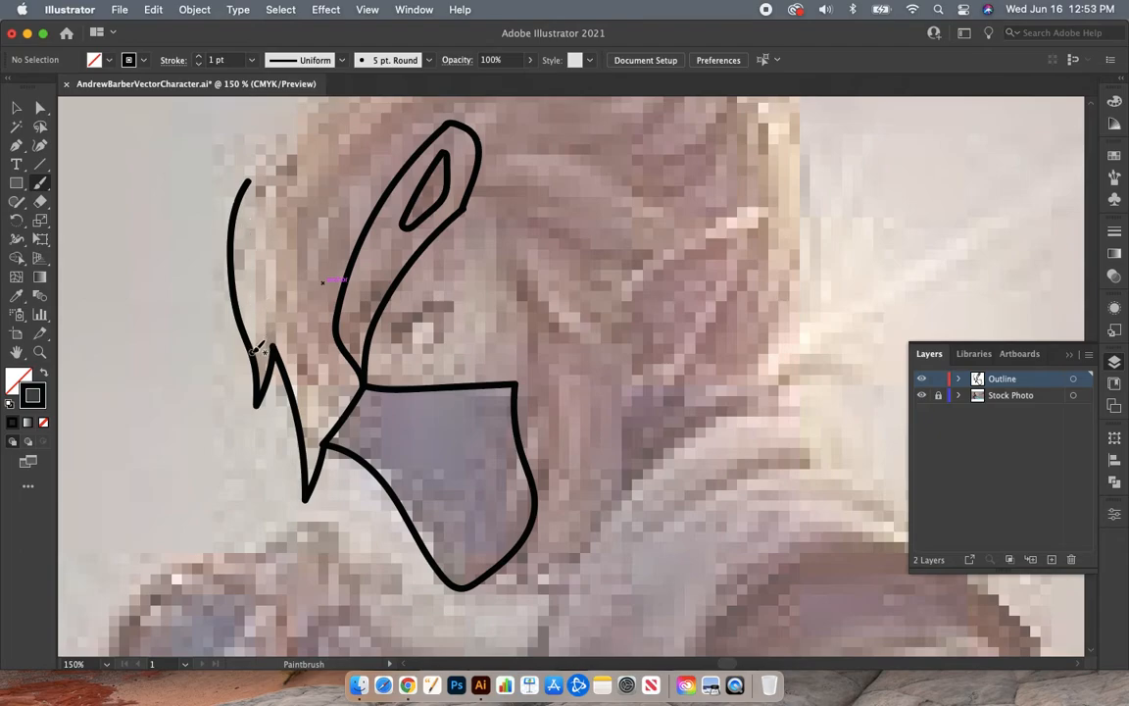
mouse_move(246, 246)
mouse_down()
mouse_move(263, 338)
mouse_move(275, 277)
mouse_move(252, 243)
mouse_up()
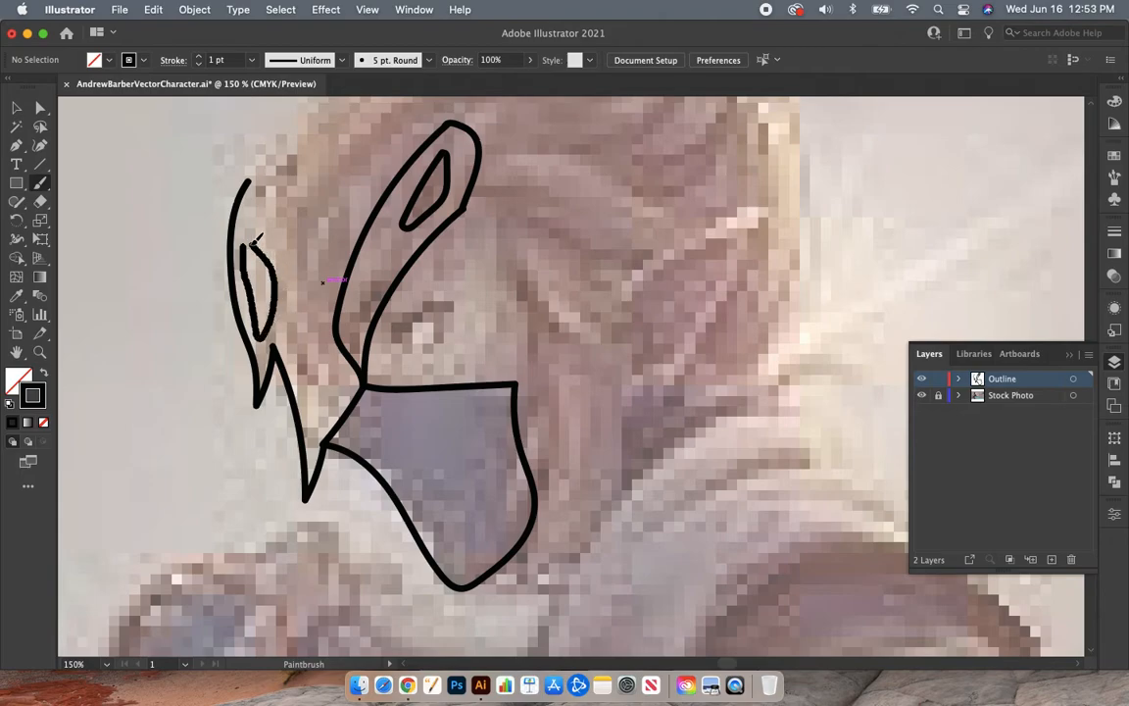
Trace a second strand around the lock above the eye, and outline the pointed tuft at the top of the front hair
scroll(245, 225, up, 3)
scroll(246, 226, right, 1)
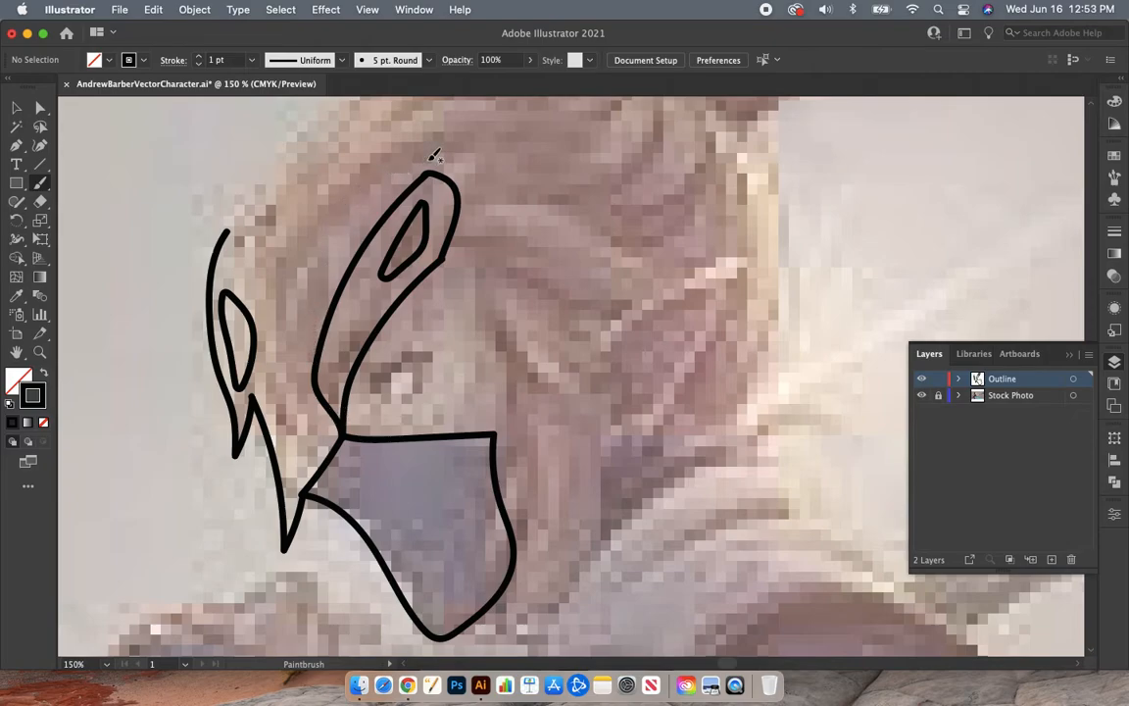
mouse_move(421, 161)
mouse_down()
mouse_move(338, 240)
mouse_move(309, 300)
mouse_move(297, 415)
mouse_move(324, 381)
mouse_up()
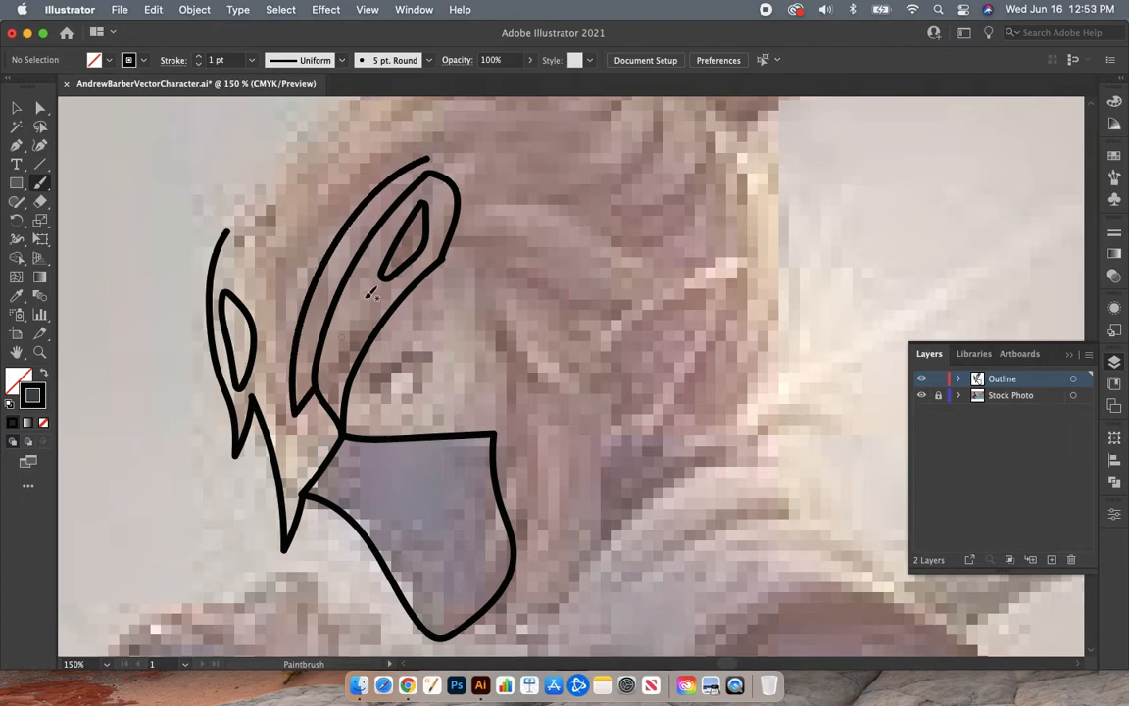
mouse_move(434, 156)
mouse_down()
mouse_move(491, 188)
mouse_move(493, 242)
mouse_move(478, 277)
mouse_move(443, 256)
mouse_up()
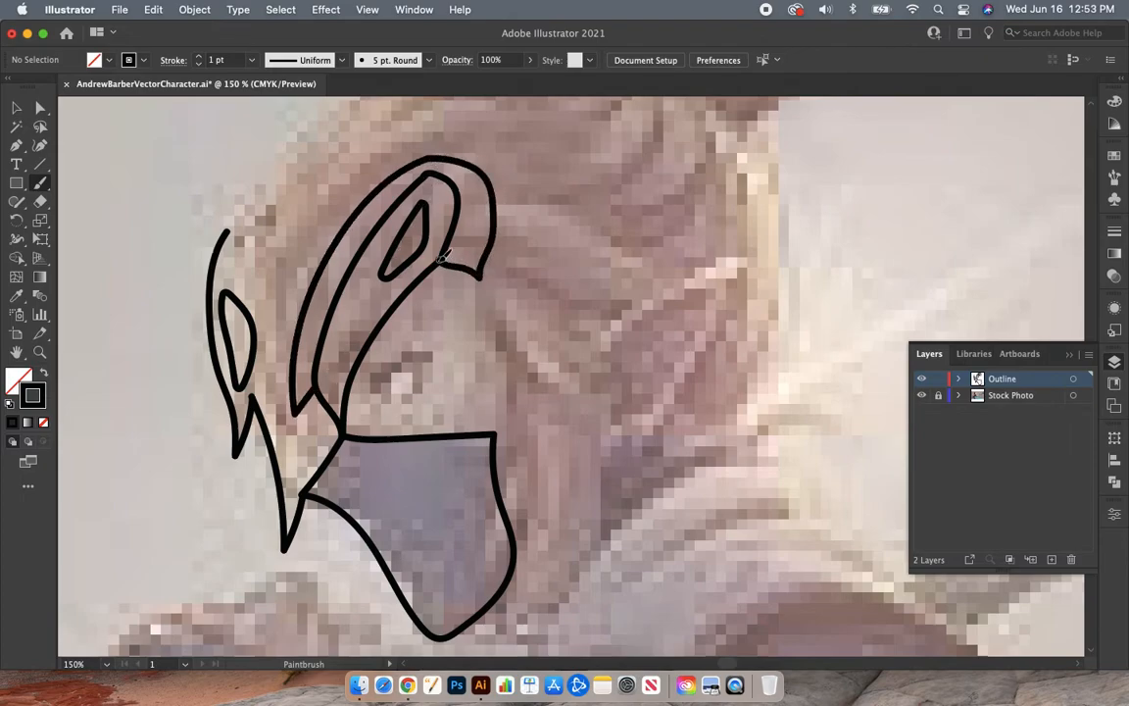
scroll(277, 367, up, 3)
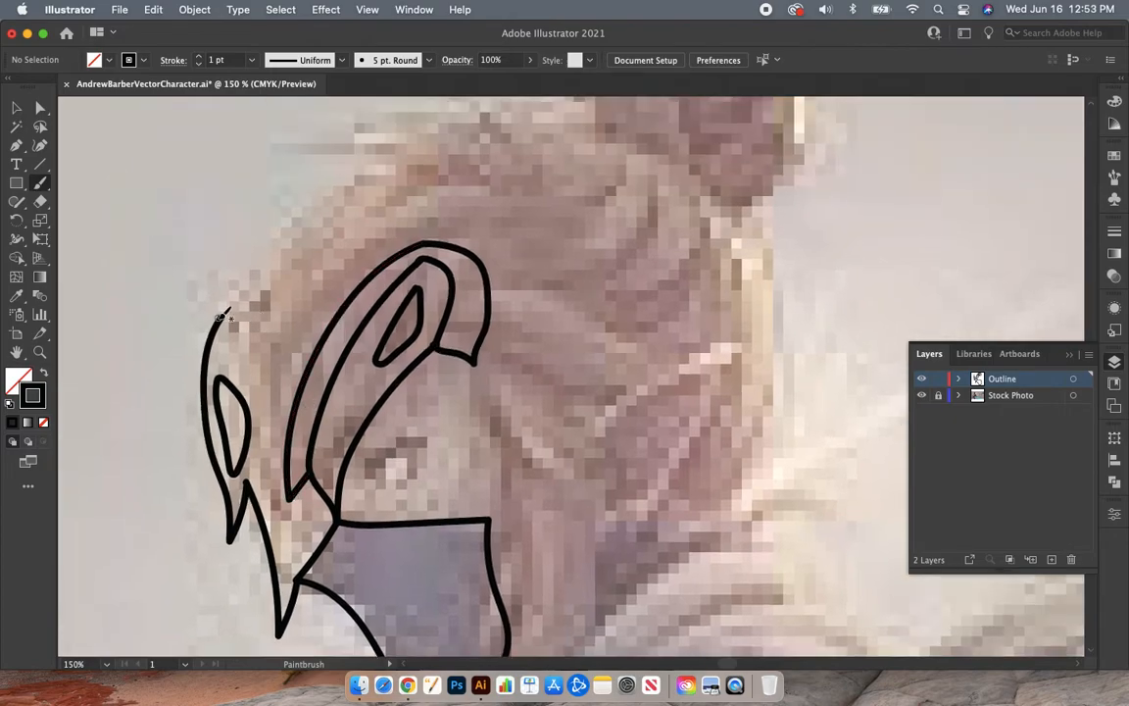
mouse_move(222, 315)
mouse_down()
mouse_move(273, 291)
mouse_move(226, 268)
mouse_move(188, 267)
mouse_move(238, 300)
mouse_up()
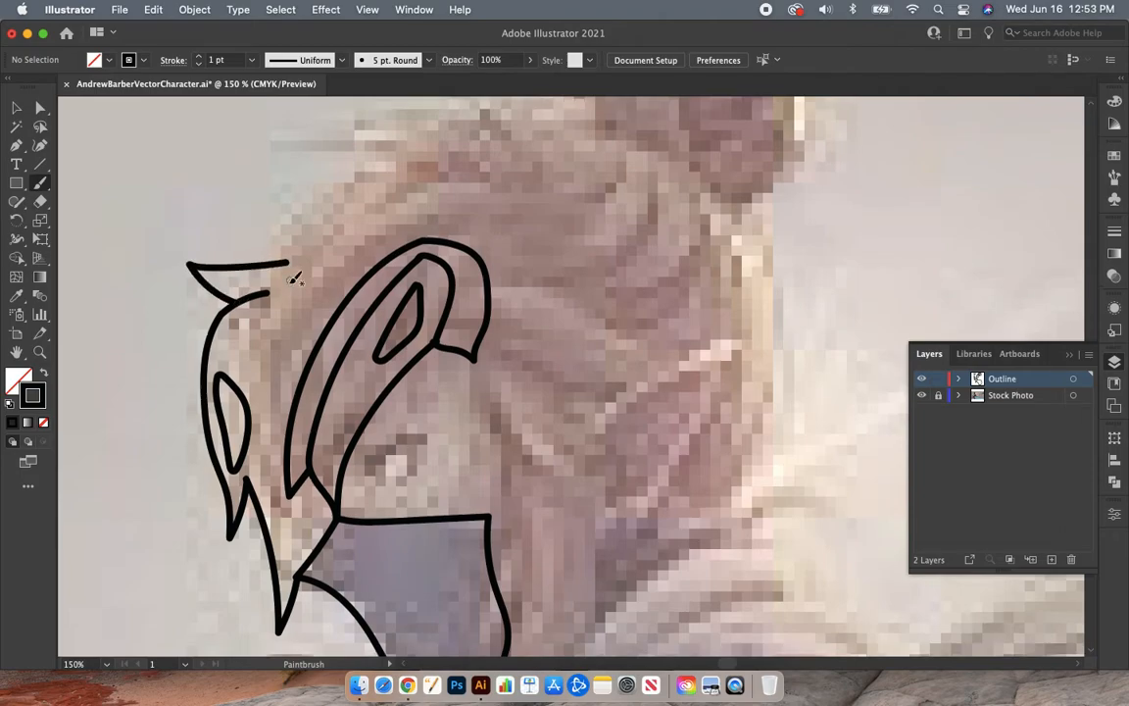
Trace the dark glove on the character's raised hand as a closed outline
scroll(372, 232, down, 3)
scroll(580, 375, down, 15)
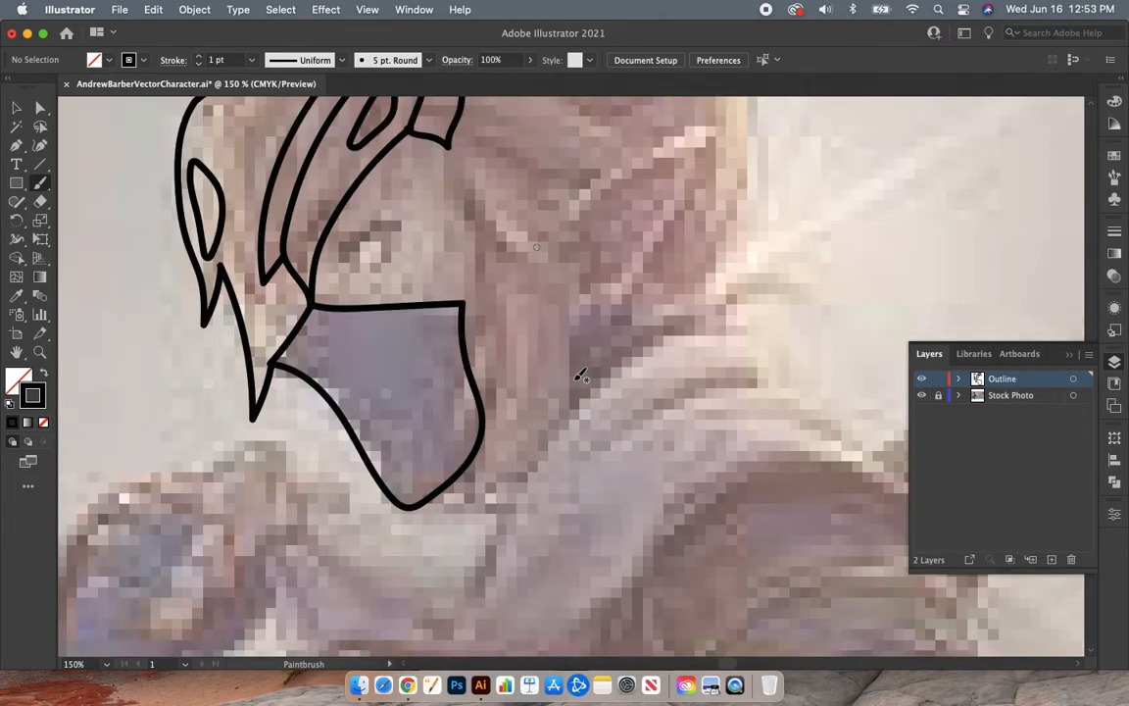
scroll(580, 375, left, 5)
scroll(580, 375, up, 3)
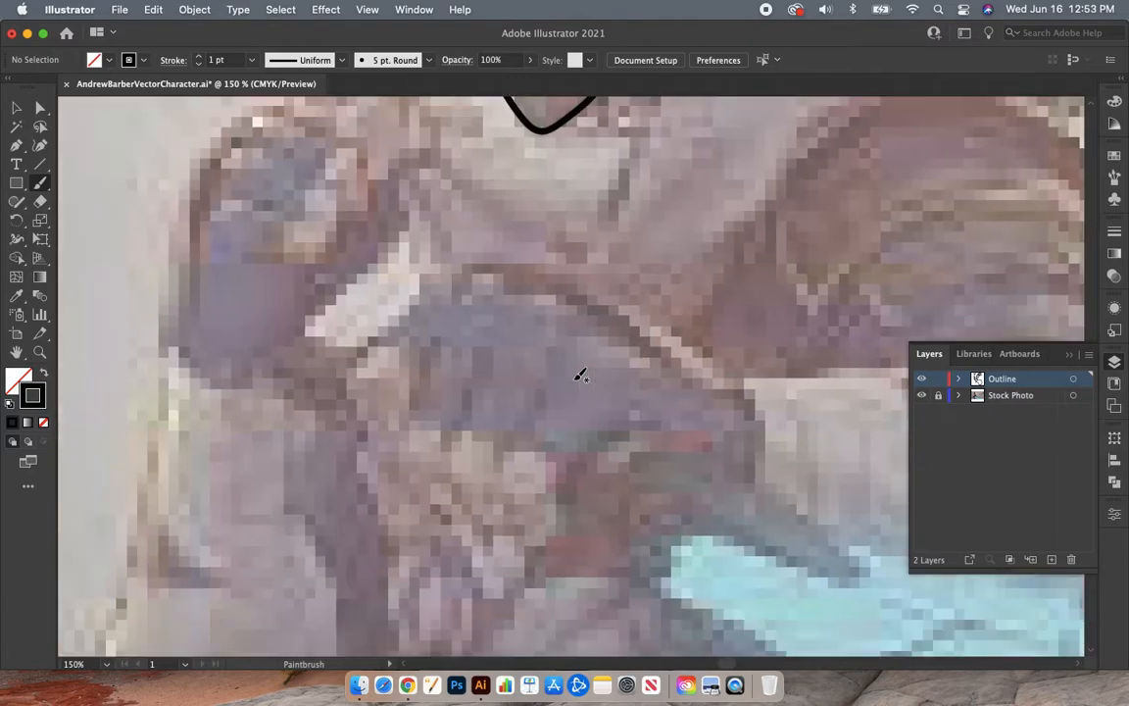
scroll(580, 376, up, 3)
scroll(581, 376, left, 1)
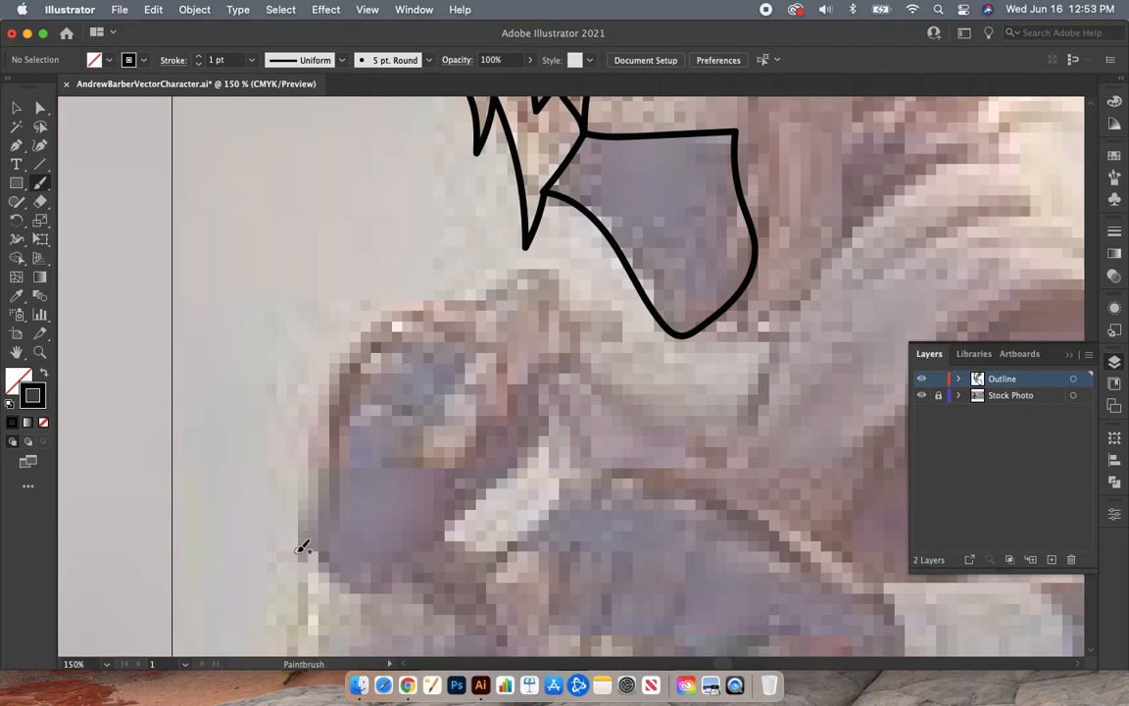
mouse_move(299, 550)
mouse_down()
mouse_move(336, 568)
mouse_move(399, 576)
mouse_move(432, 556)
mouse_move(539, 418)
mouse_move(532, 380)
mouse_move(474, 444)
mouse_move(478, 459)
mouse_move(421, 465)
mouse_move(422, 428)
mouse_move(469, 376)
mouse_move(469, 351)
mouse_move(411, 353)
mouse_move(366, 398)
mouse_move(334, 465)
mouse_move(313, 469)
mouse_move(307, 555)
mouse_up()
Turn off image dimming in the Stock Photo layer's options
key(super+minus)
key(super+minus)
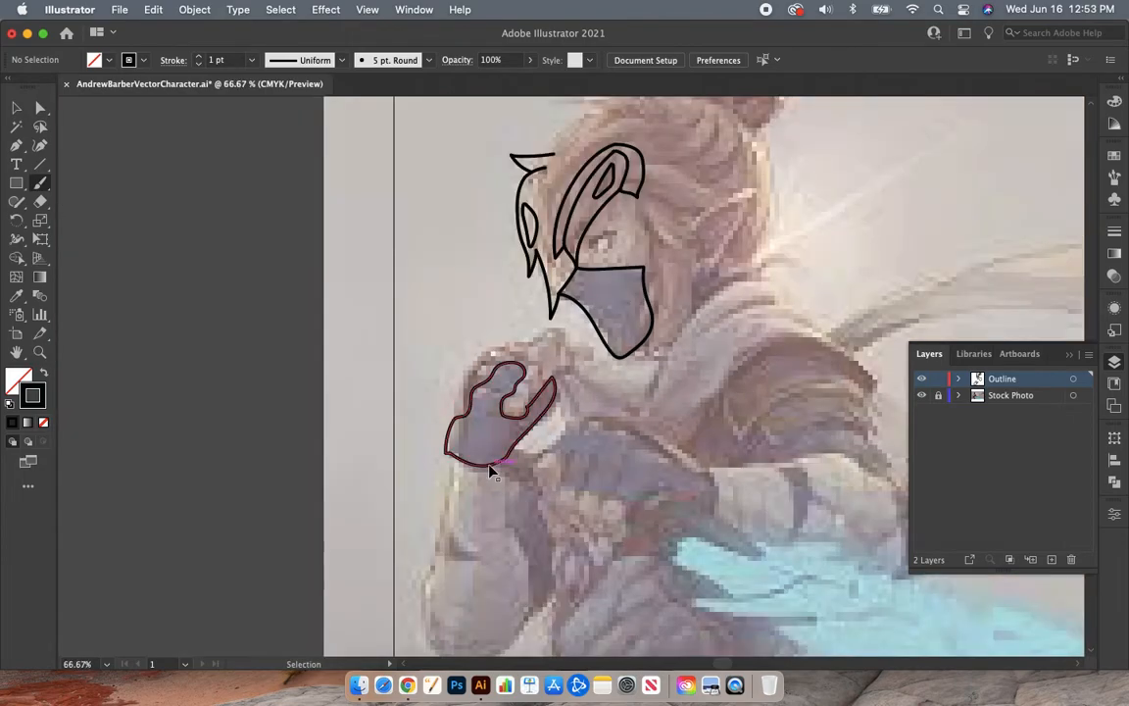
scroll(740, 375, right, 4)
scroll(740, 375, down, 2)
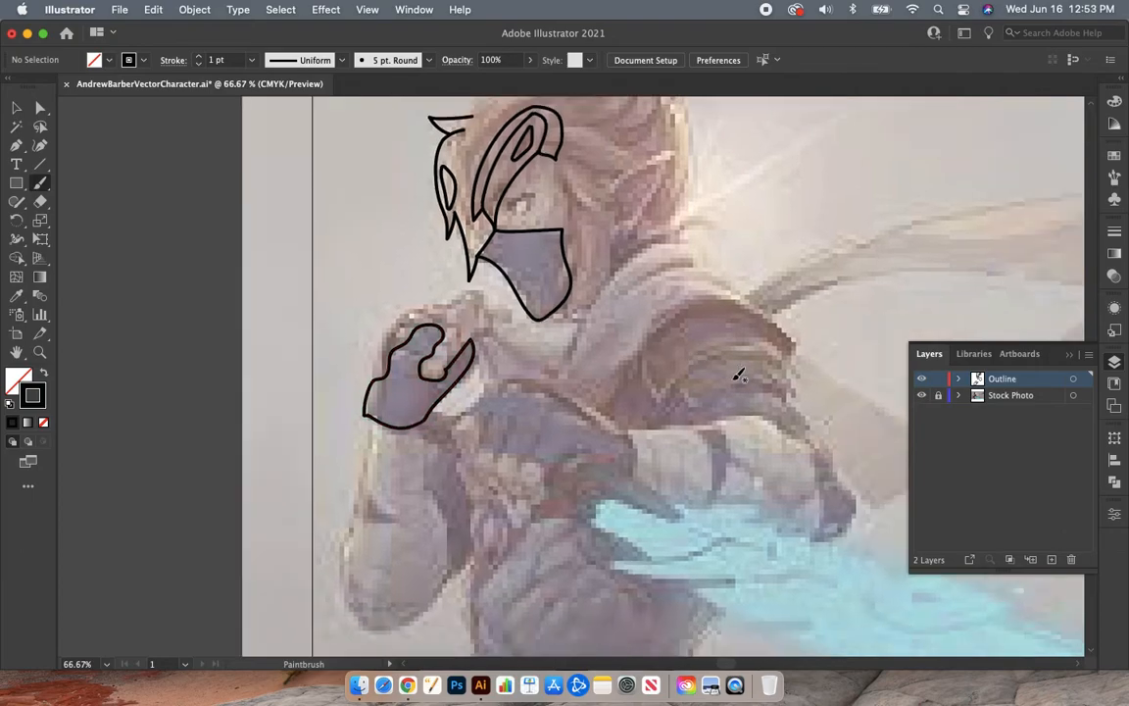
double_click(1045, 401)
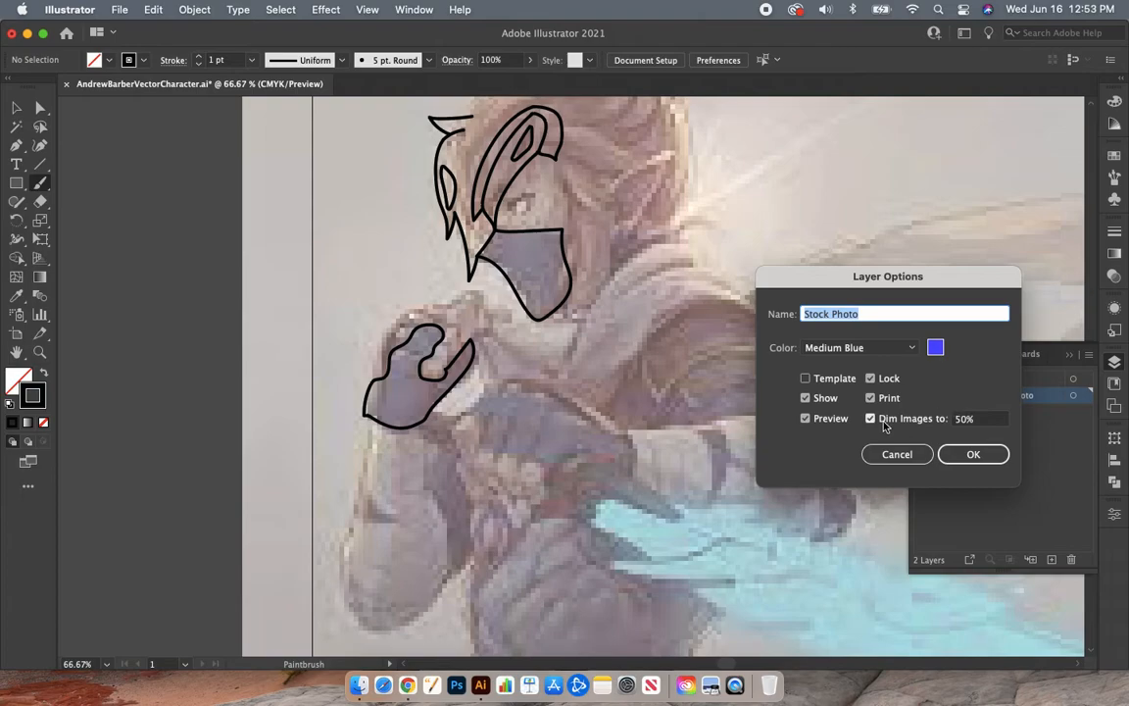
click(870, 419)
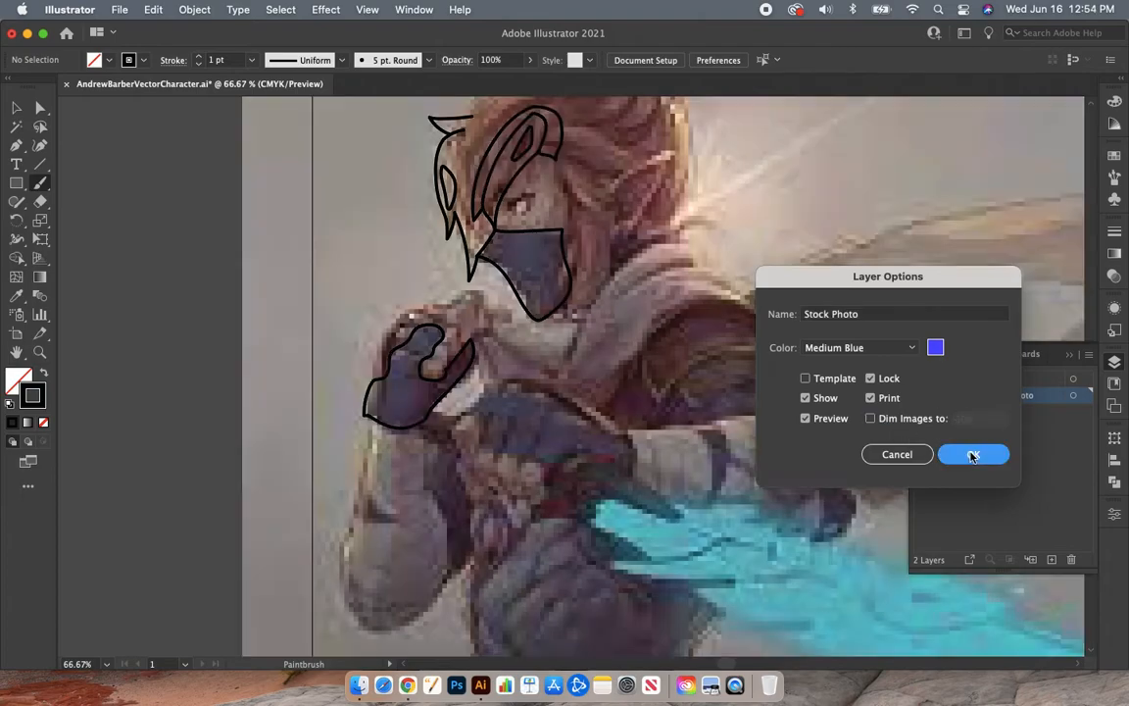
click(972, 455)
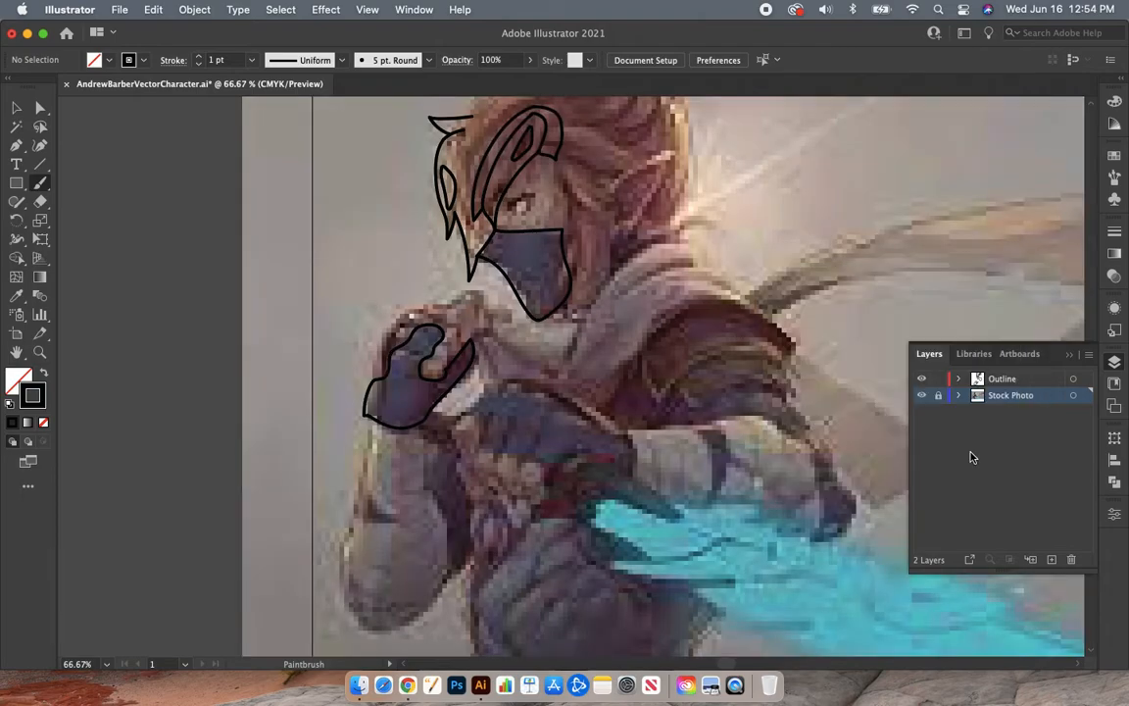
Dim the images on the Stock Photo layer to 70% in its layer options
double_click(1047, 397)
click(870, 420)
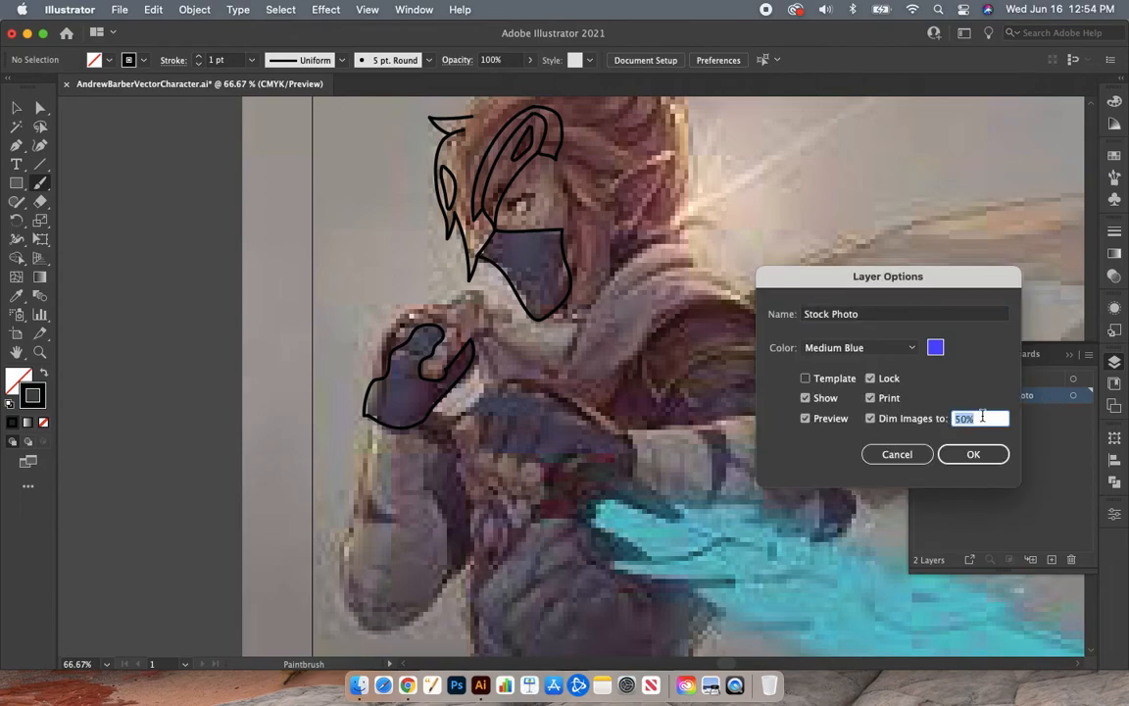
text(70)
key(Return)
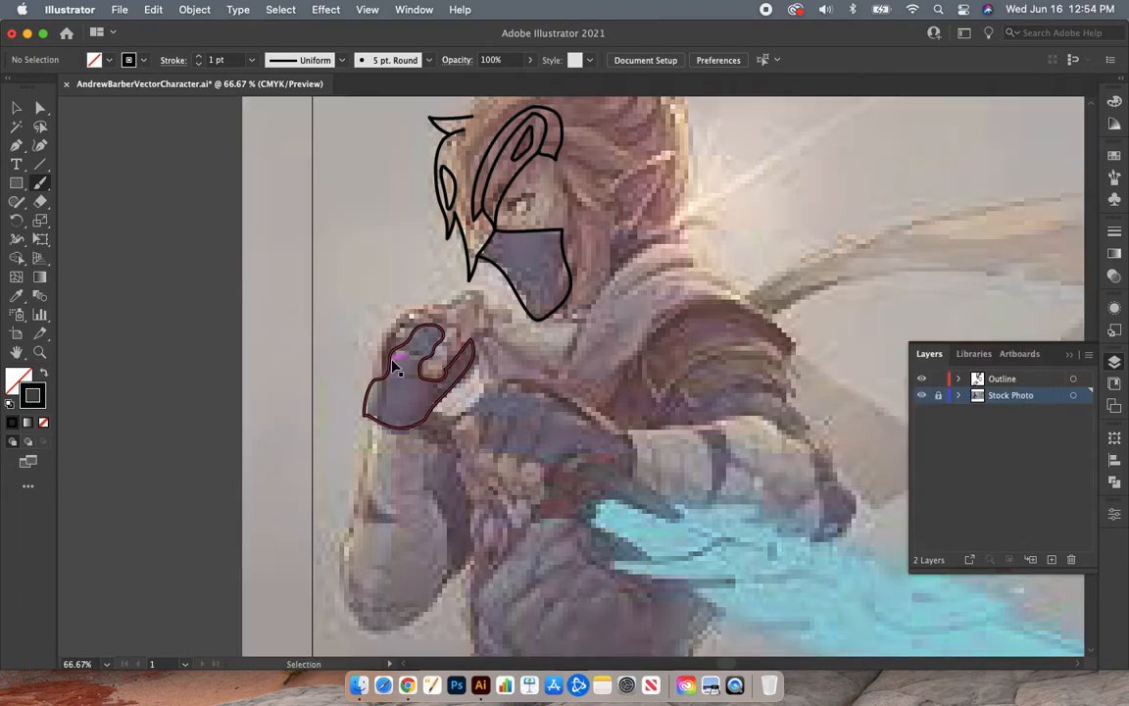
scroll(394, 364, up, 6)
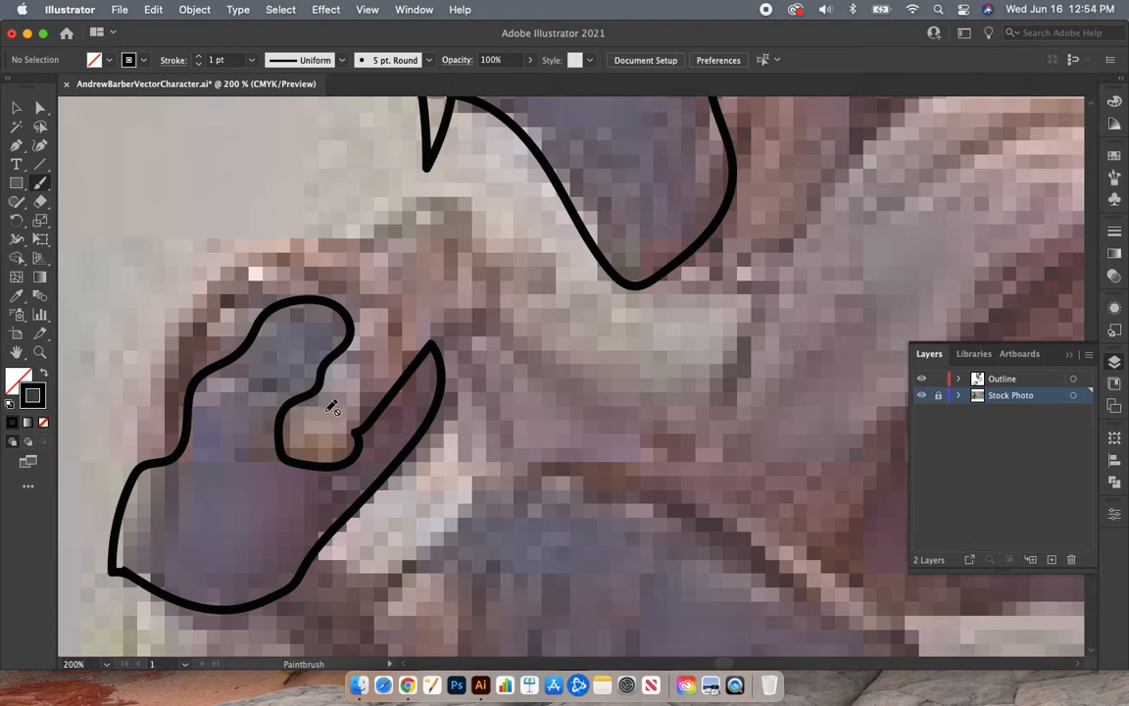
On the Outline layer, trace the finger divisions of the raised hand and the outline of its topmost finger
click(1021, 380)
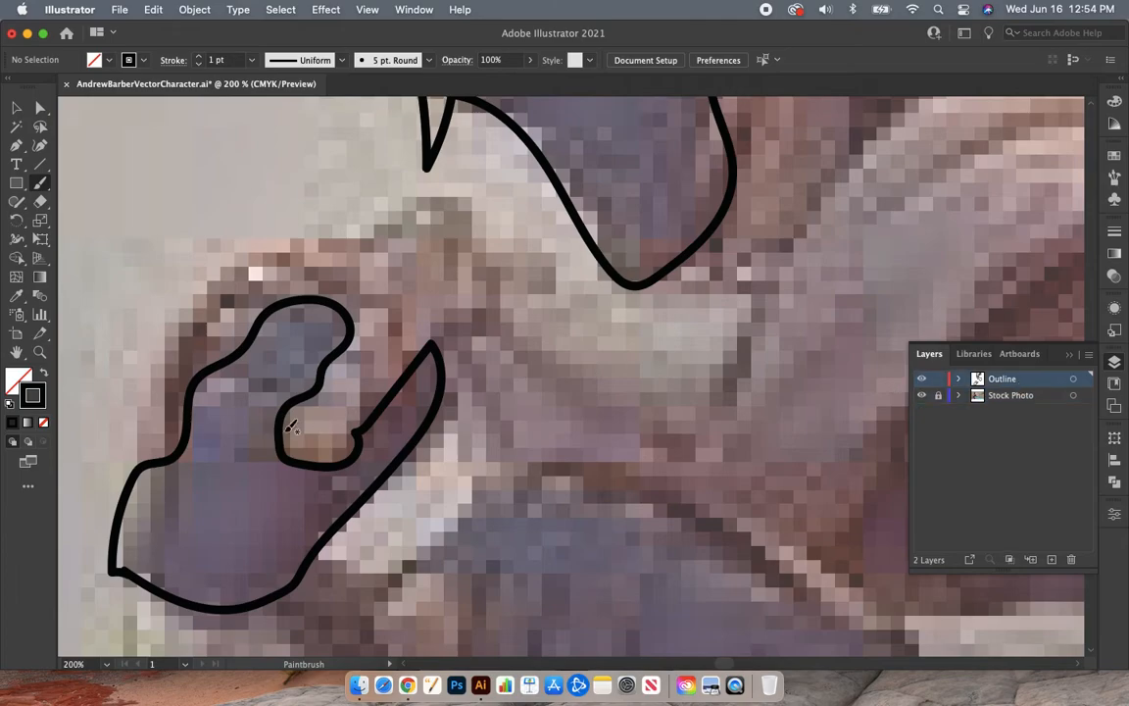
drag(301, 400, 359, 441)
mouse_move(321, 375)
mouse_down()
mouse_move(353, 383)
mouse_move(363, 444)
mouse_up()
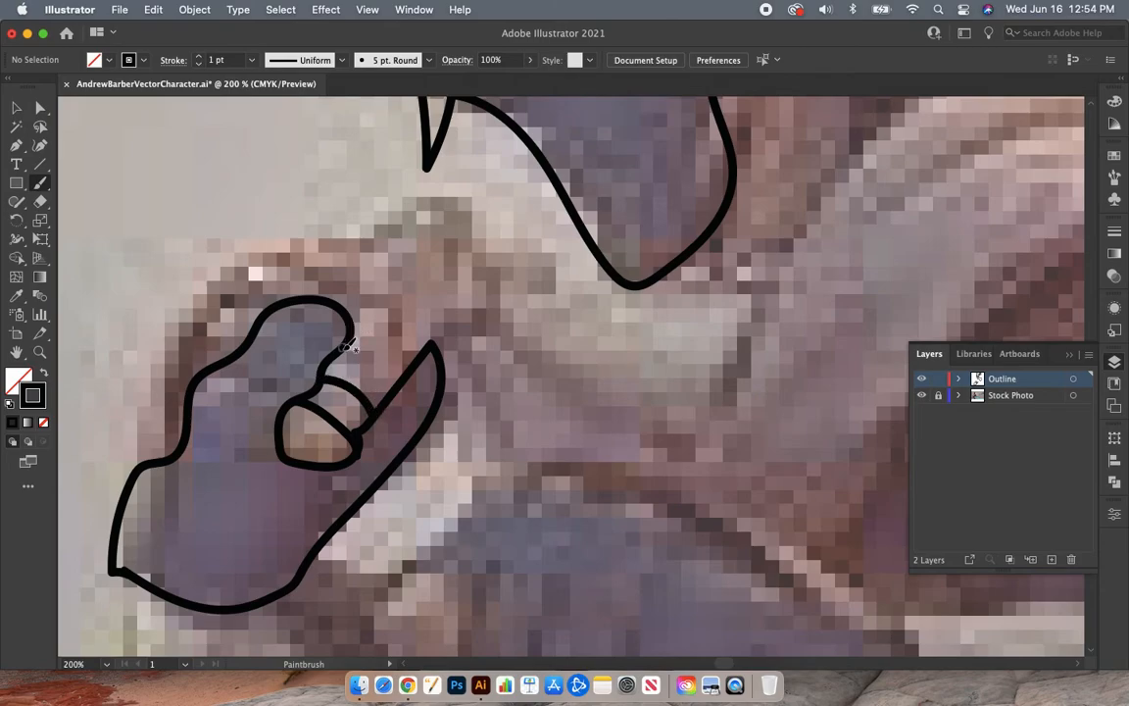
drag(351, 345, 404, 368)
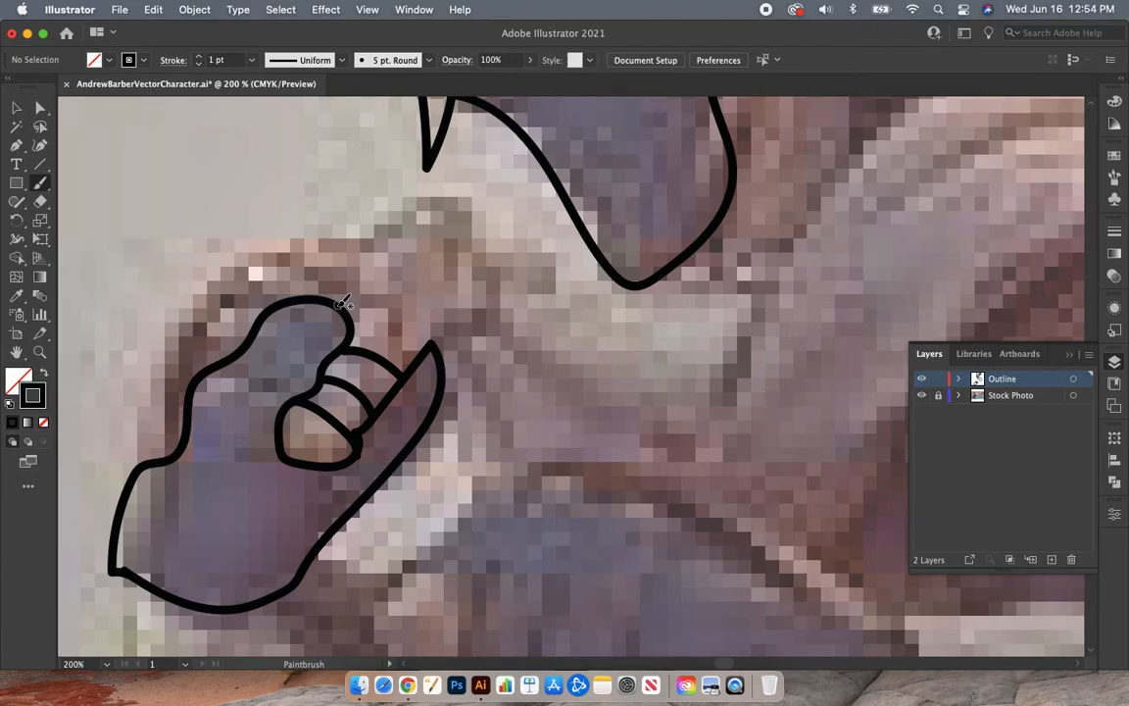
mouse_move(281, 238)
mouse_down()
mouse_move(347, 265)
mouse_move(376, 296)
mouse_move(346, 314)
mouse_move(391, 308)
mouse_move(429, 348)
mouse_move(405, 250)
mouse_move(386, 236)
mouse_move(281, 236)
mouse_up()
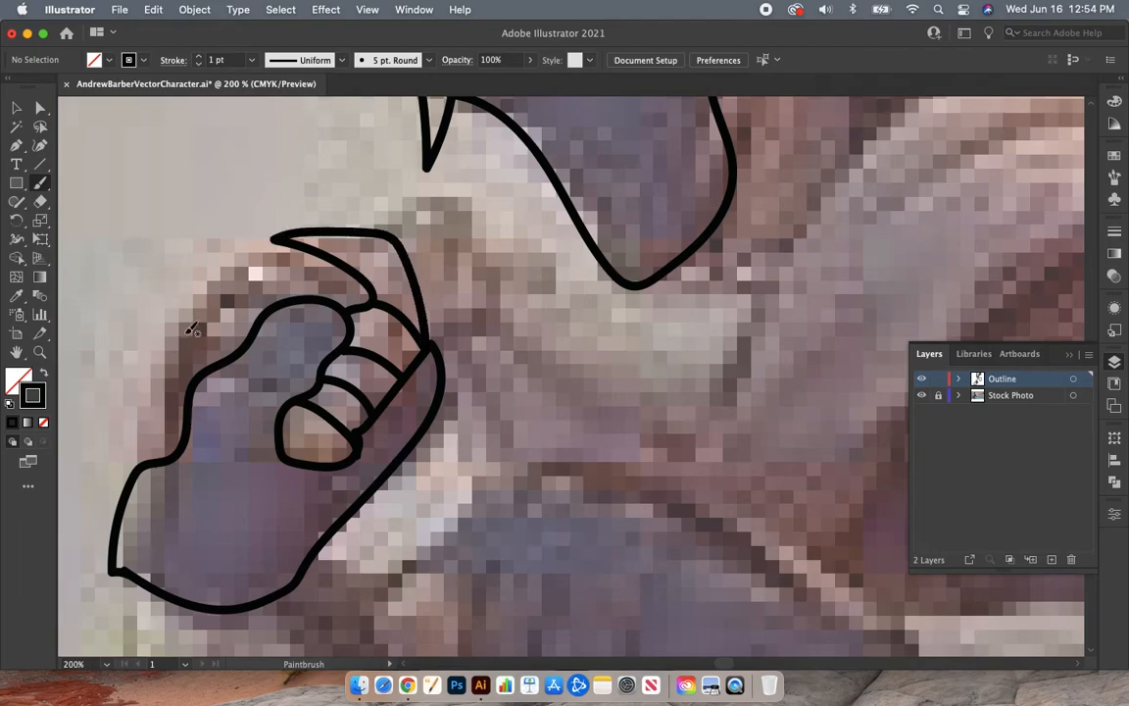
Trace the outer edge of the raised hand down to the glove, and outline the long narrow shape inside it
scroll(172, 296, left, 5)
scroll(173, 296, down, 2)
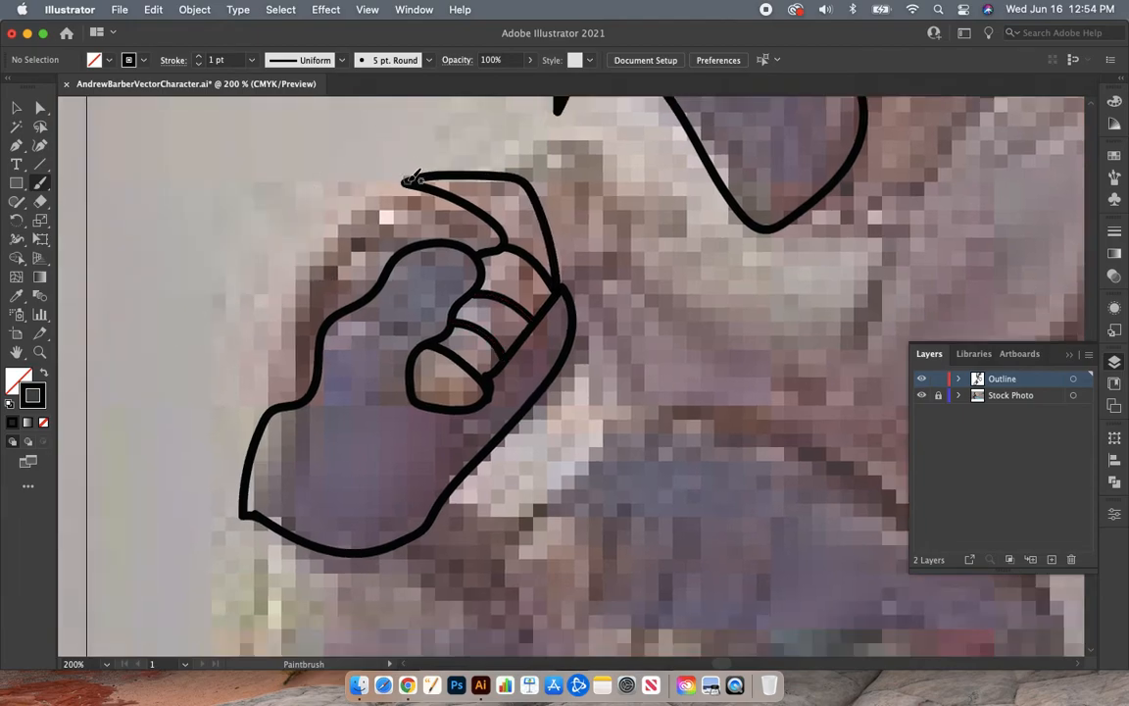
mouse_move(414, 180)
mouse_down()
mouse_move(359, 187)
mouse_move(278, 267)
mouse_move(258, 414)
mouse_up()
mouse_move(379, 211)
mouse_down()
mouse_move(322, 269)
mouse_move(294, 369)
mouse_move(333, 288)
mouse_move(398, 232)
mouse_move(408, 217)
mouse_move(379, 208)
mouse_up()
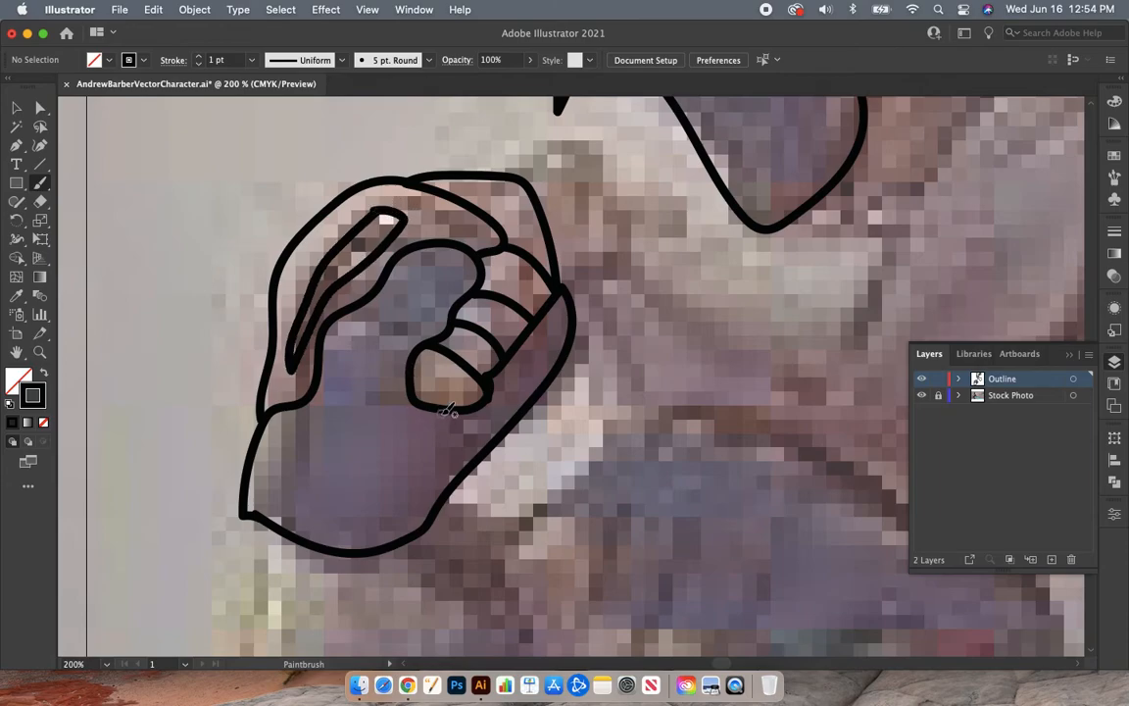
Draw the dividing line below the curled fingers, and outline closed detail shapes near the glove's cuff and upper part
drag(445, 412, 445, 480)
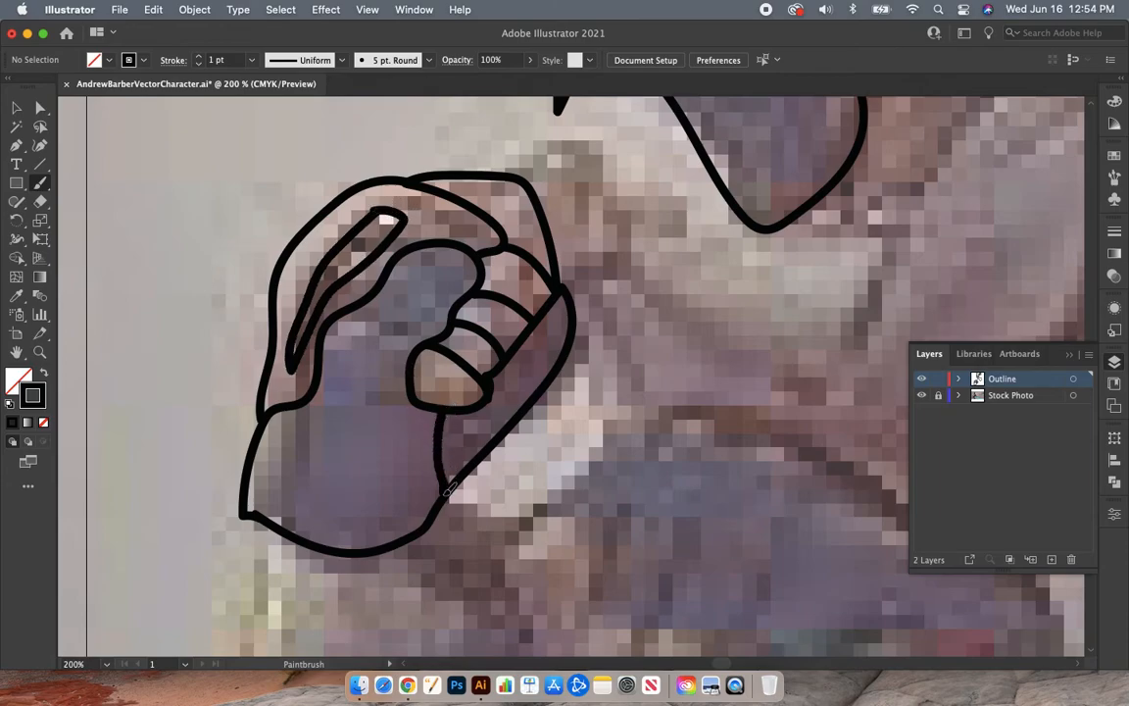
mouse_move(291, 419)
mouse_down()
mouse_move(276, 454)
mouse_move(286, 520)
mouse_move(321, 491)
mouse_move(320, 433)
mouse_move(298, 415)
mouse_up()
mouse_move(427, 267)
mouse_down()
mouse_move(360, 343)
mouse_move(432, 318)
mouse_move(443, 286)
mouse_move(429, 266)
mouse_up()
Hide the Stock Photo layer to check the traced outlines on their own, and show it again
key(super+minus)
key(super+minus)
key(super+minus)
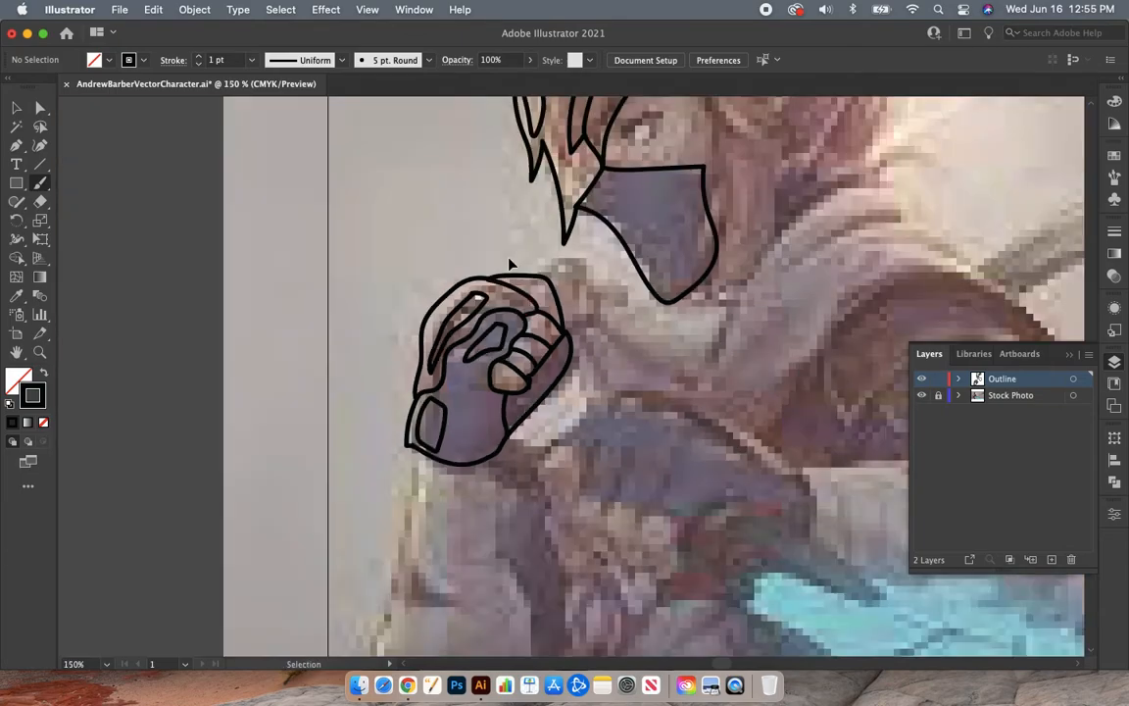
key(super+minus)
scroll(614, 306, up, 5)
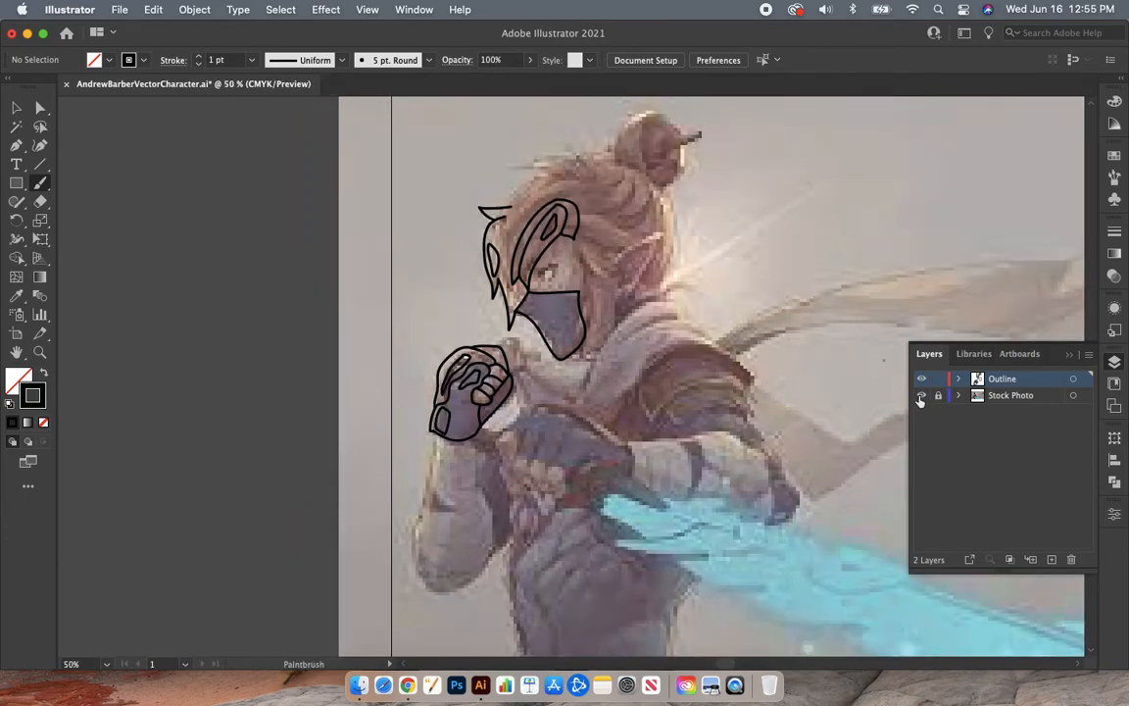
click(921, 396)
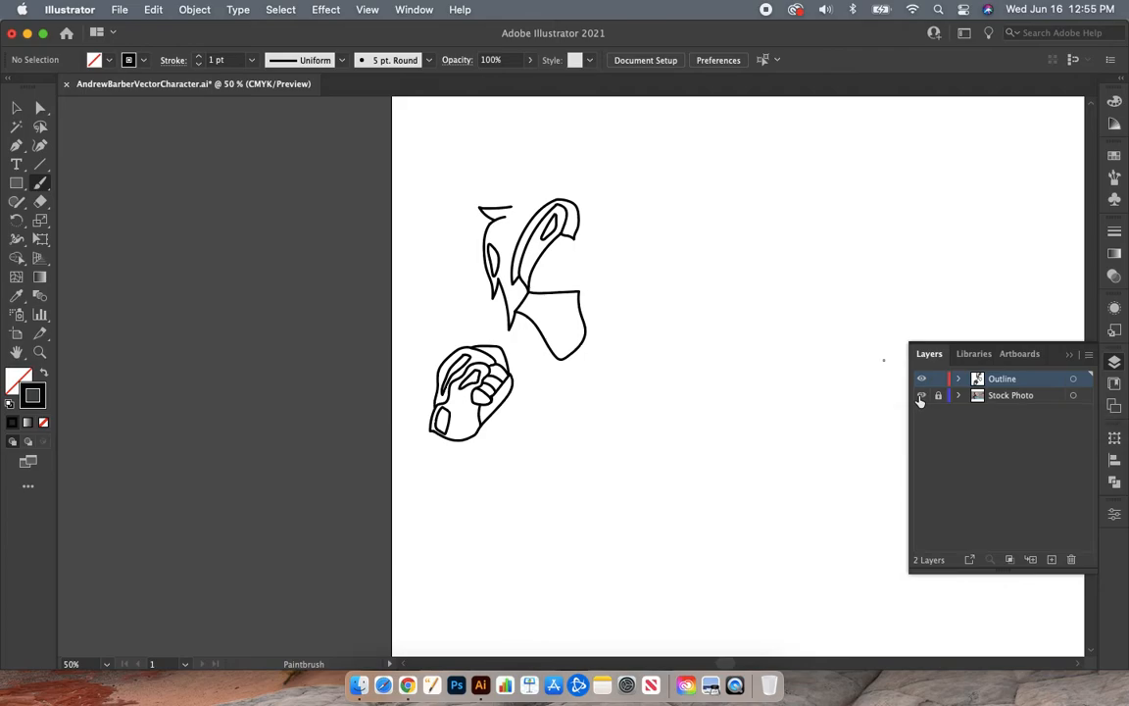
click(921, 396)
Trace the raised forearm from the glove's cuff around the elbow and back as a closed outline
scroll(510, 444, down, 5)
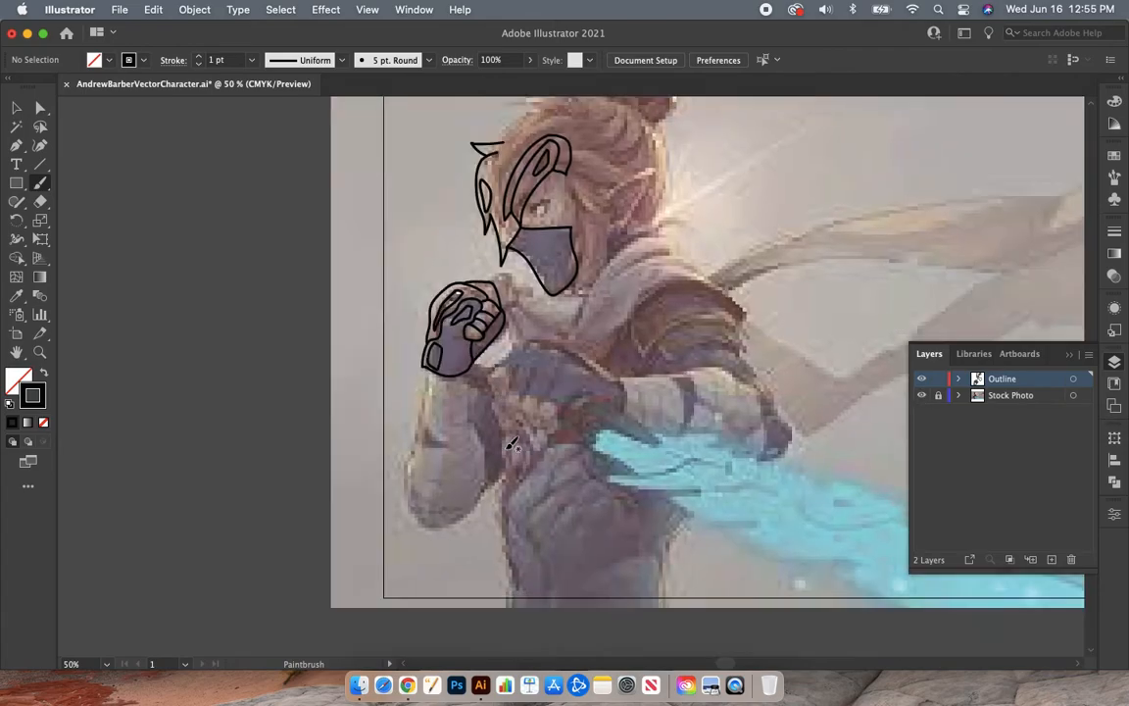
key(super+equal)
key(super+equal)
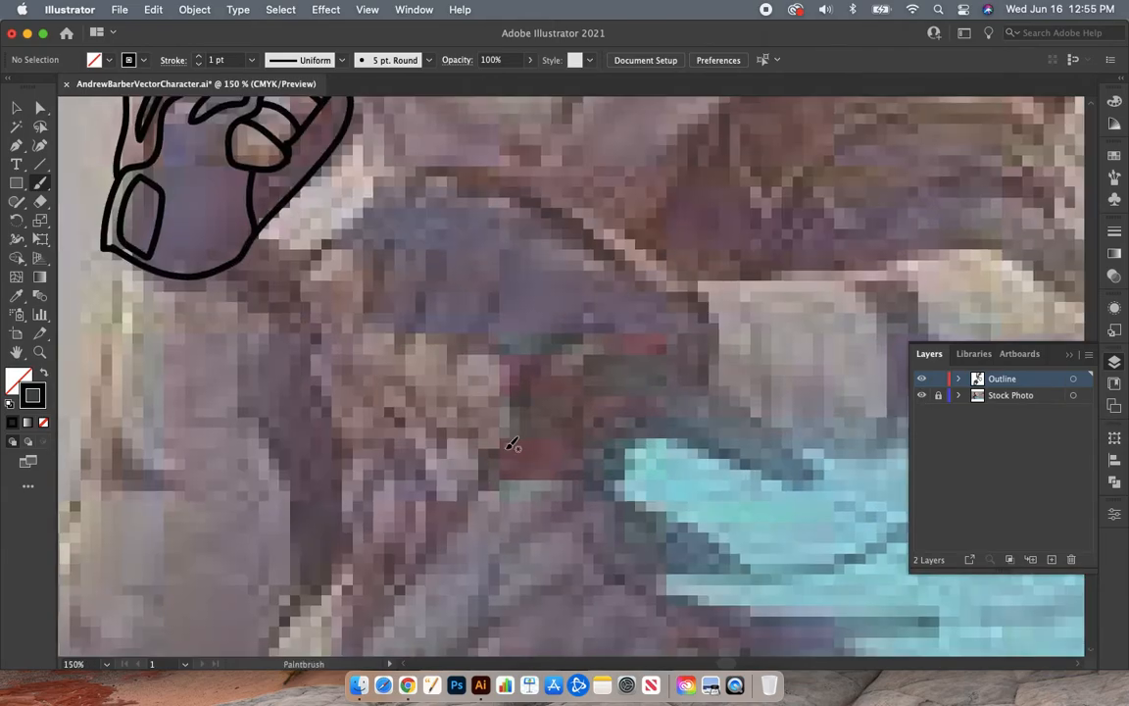
key(super+equal)
mouse_move(326, 160)
mouse_down()
mouse_move(322, 263)
mouse_move(369, 378)
mouse_move(373, 436)
mouse_move(348, 560)
mouse_up()
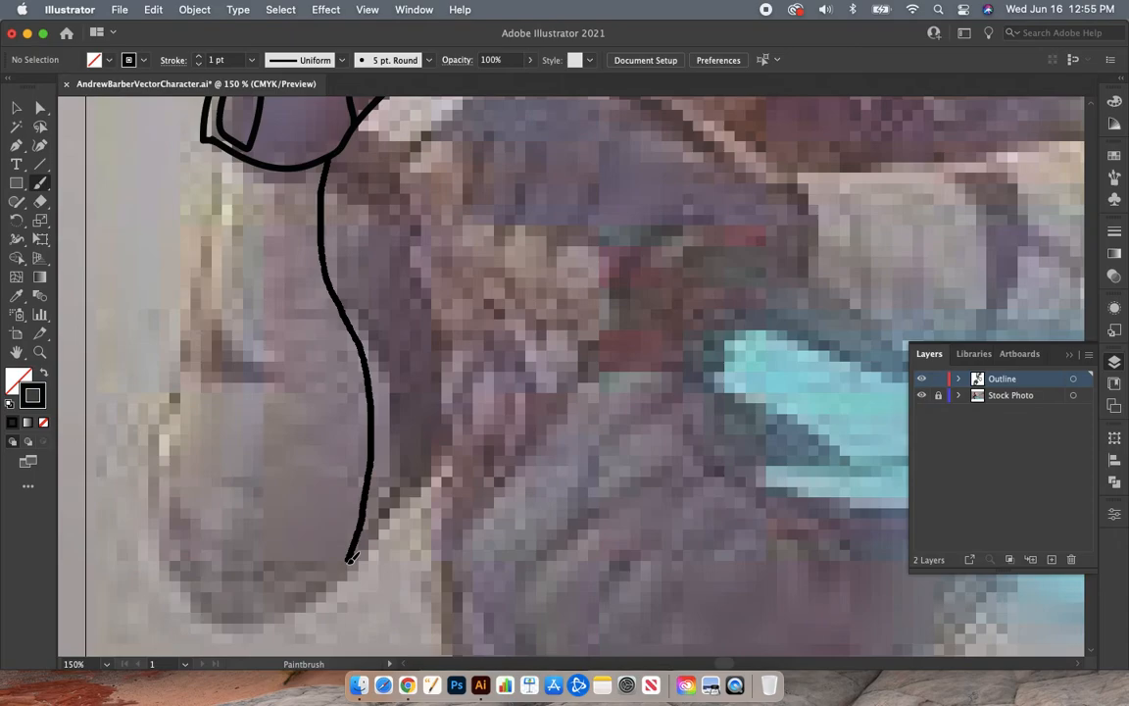
mouse_move(350, 558)
mouse_down()
mouse_move(295, 612)
mouse_move(232, 632)
mouse_move(207, 621)
mouse_move(157, 549)
mouse_move(139, 446)
mouse_move(175, 377)
mouse_move(179, 236)
mouse_move(206, 139)
mouse_up()
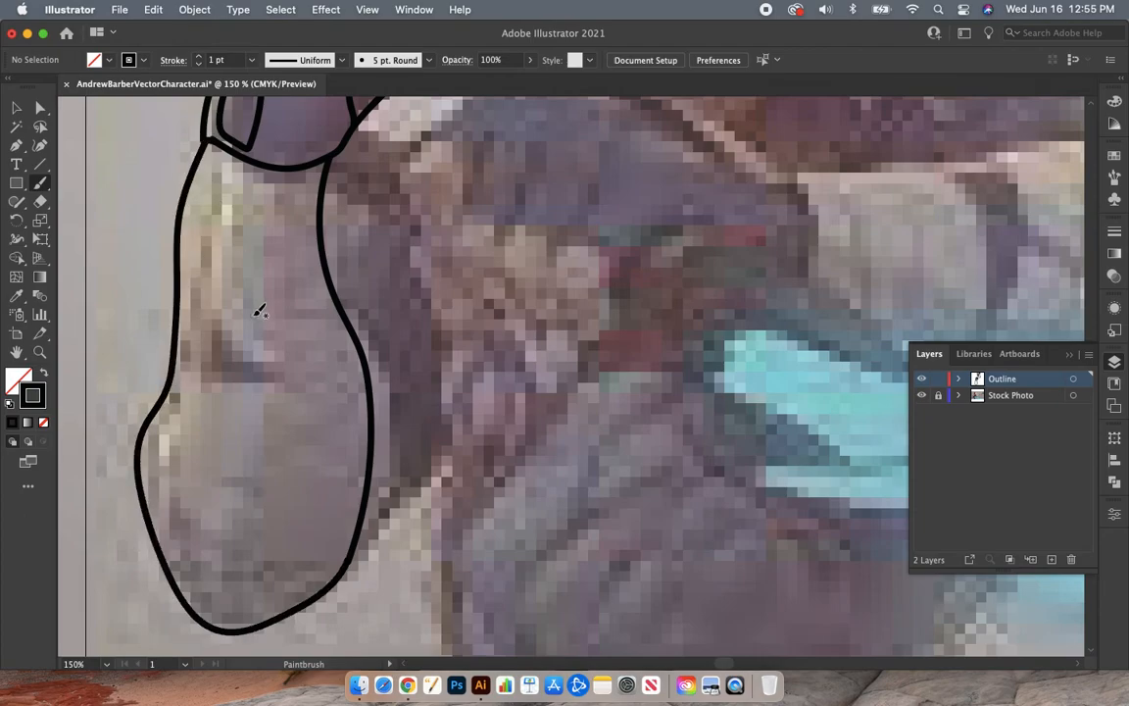
scroll(257, 310, left, 10)
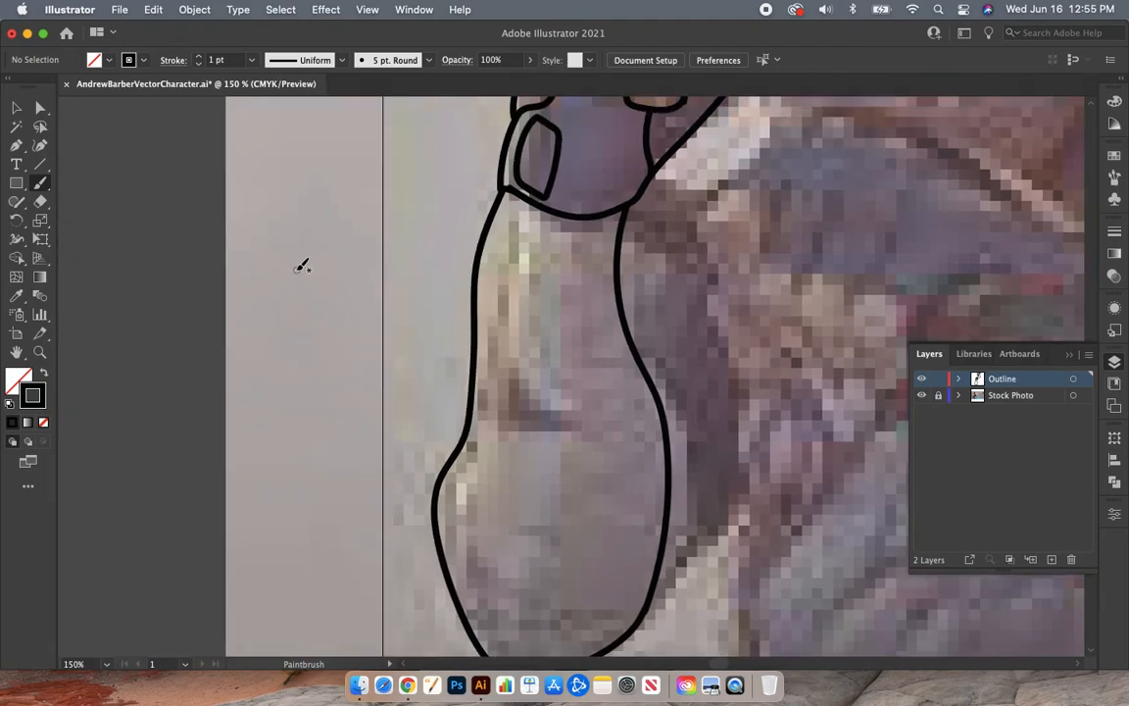
mouse_move(297, 277)
mouse_down()
mouse_move(330, 489)
mouse_move(367, 391)
mouse_move(349, 313)
mouse_move(313, 273)
mouse_up()
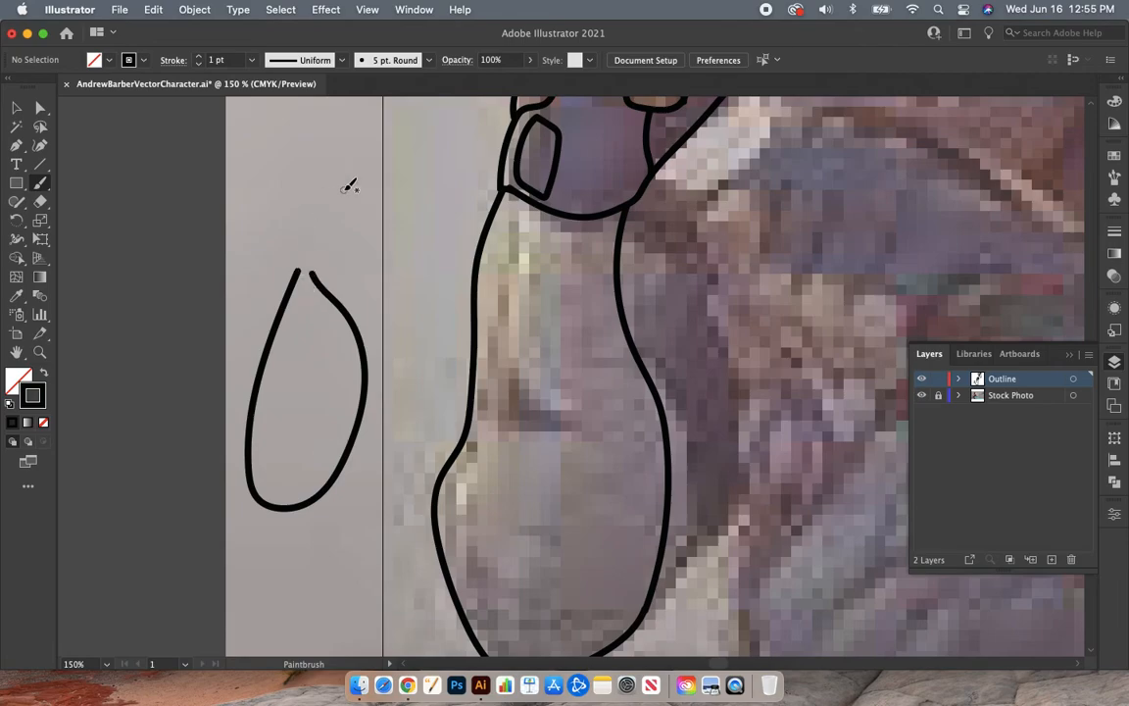
key(super+z)
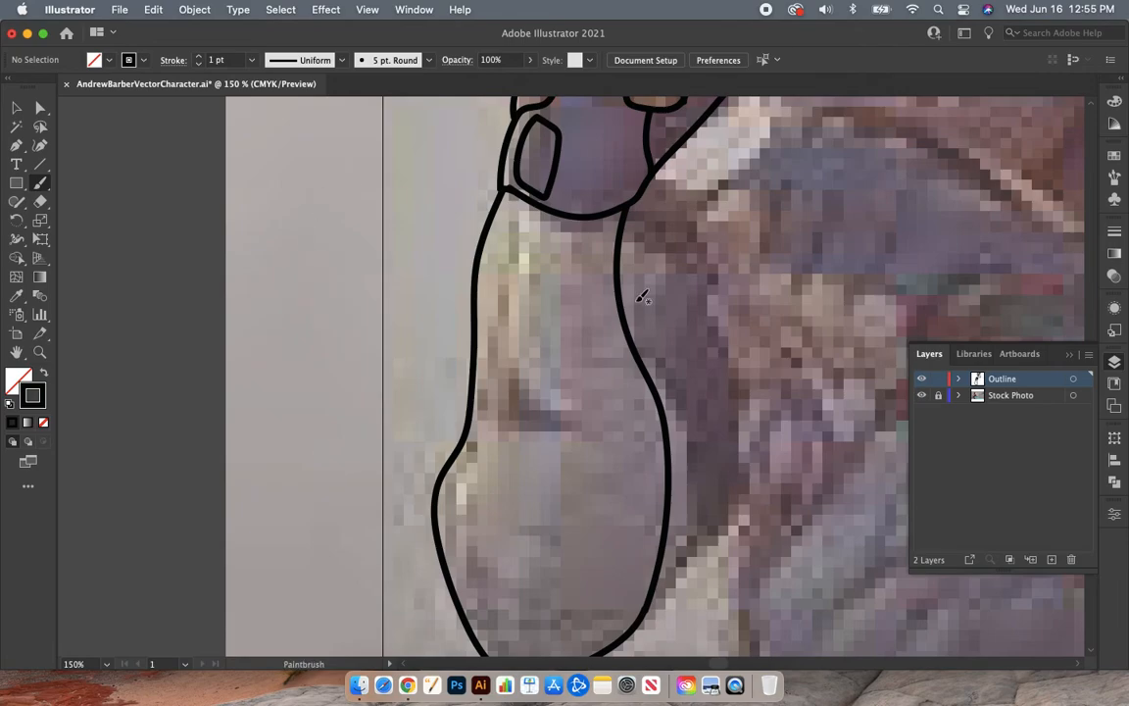
Trace the narrow shadow strip along the forearm's inner edge from the glove down to the elbow
scroll(642, 296, down, 2)
scroll(642, 296, up, 10)
scroll(642, 296, right, 5)
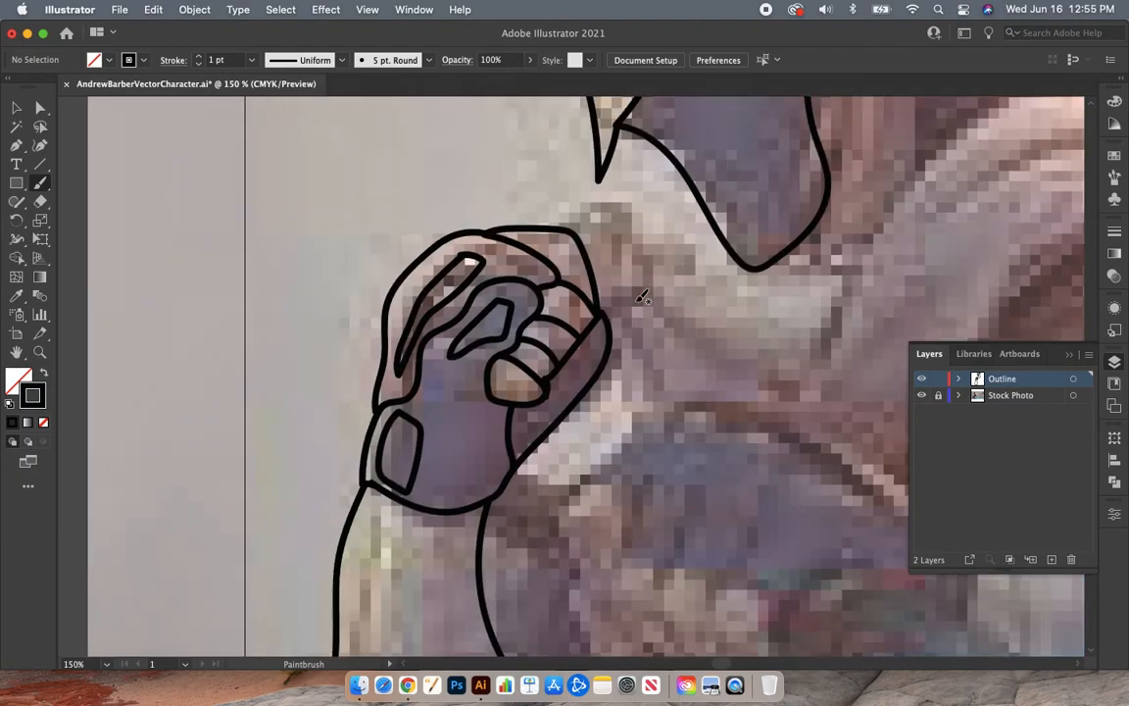
scroll(642, 296, right, 3)
scroll(642, 296, down, 7)
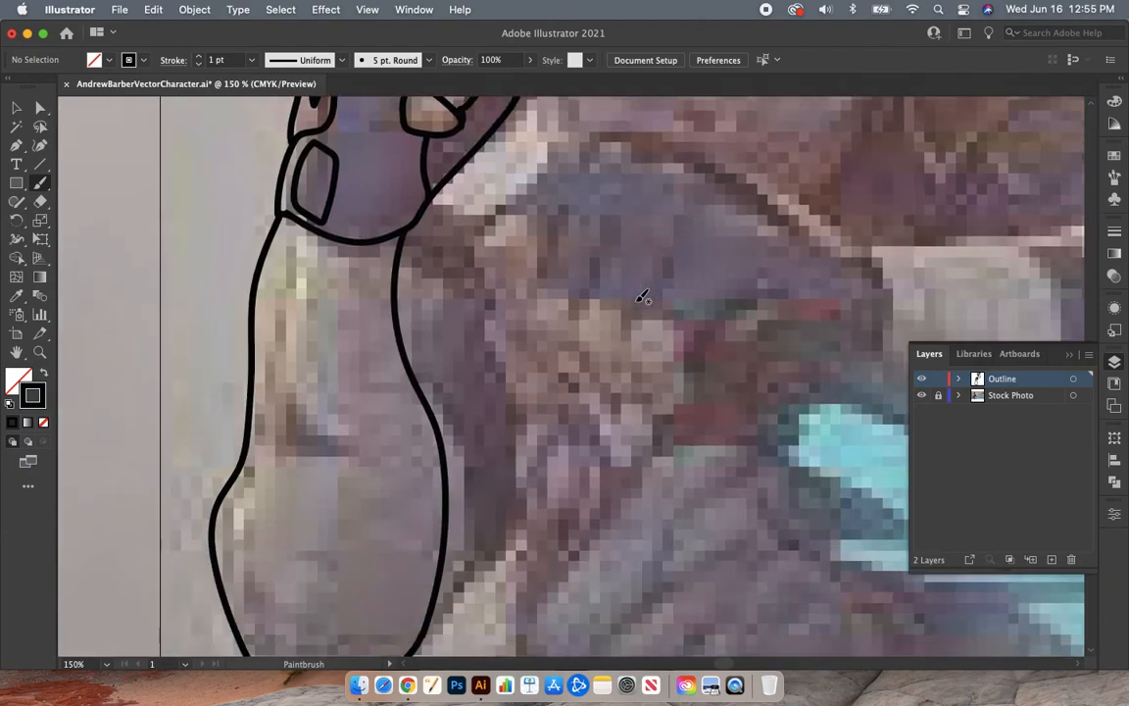
scroll(642, 296, down, 2)
scroll(642, 296, left, 1)
scroll(319, 458, down, 3)
scroll(320, 457, left, 1)
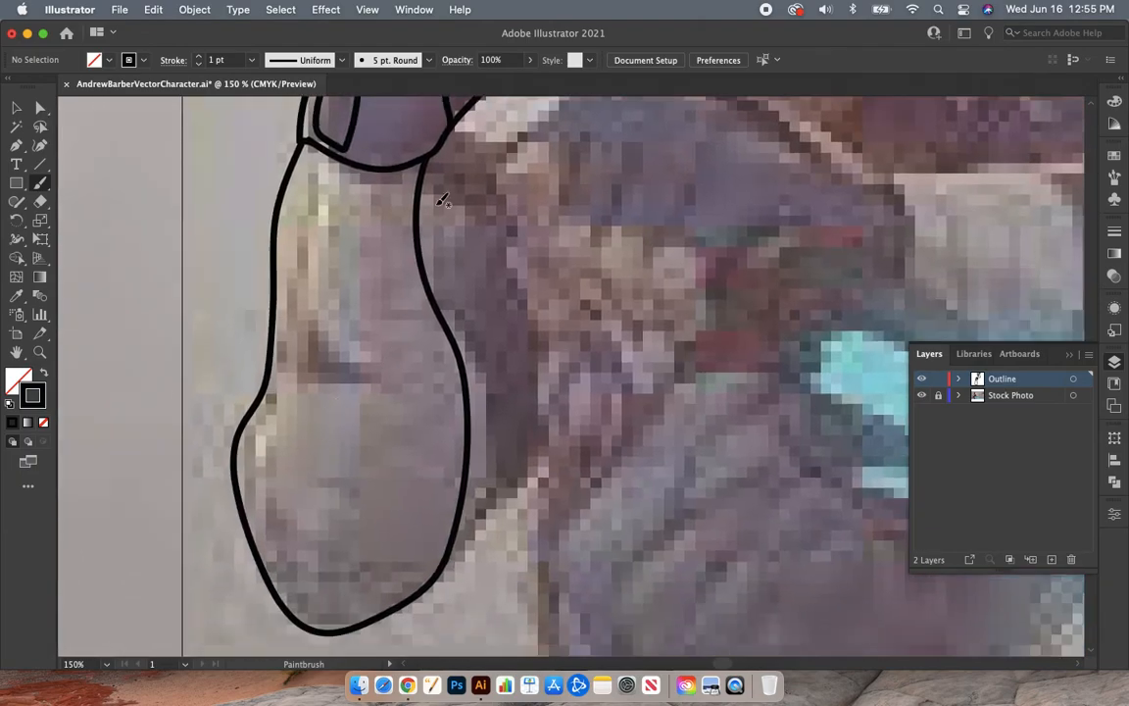
mouse_move(438, 152)
mouse_down()
mouse_move(434, 307)
mouse_move(441, 286)
mouse_move(489, 407)
mouse_move(484, 506)
mouse_move(453, 564)
mouse_up()
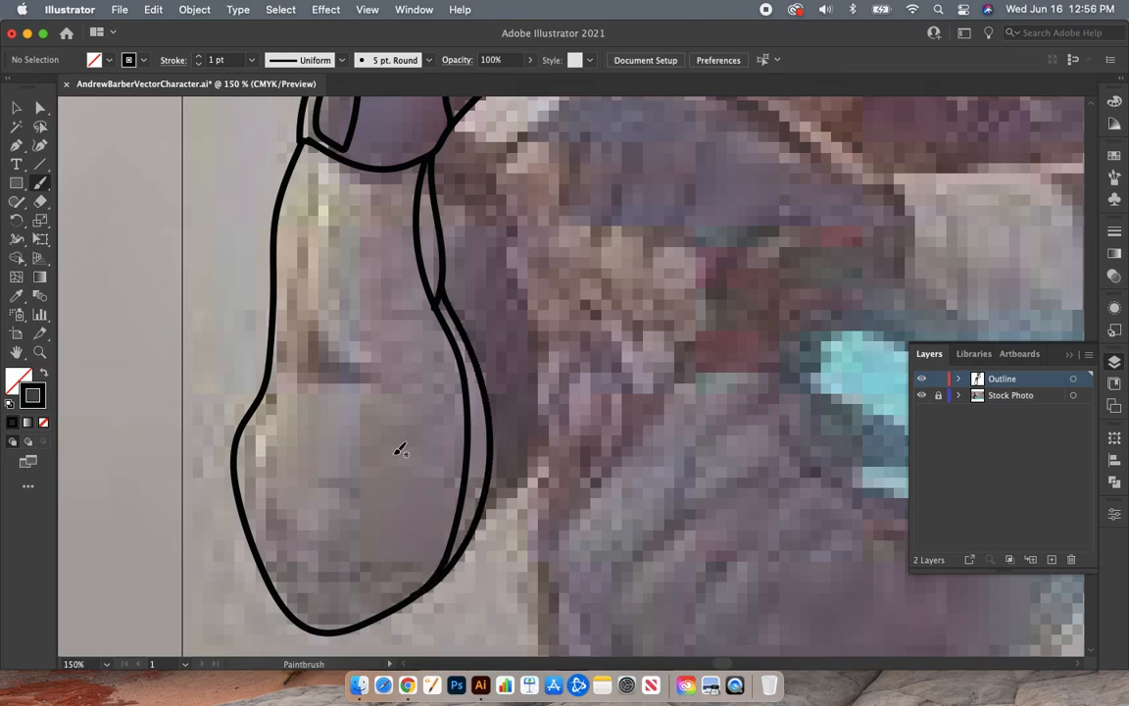
Review the traced outlines against the whole reference image
key(super+minus)
key(super+minus)
key(super+minus)
key(super+minus)
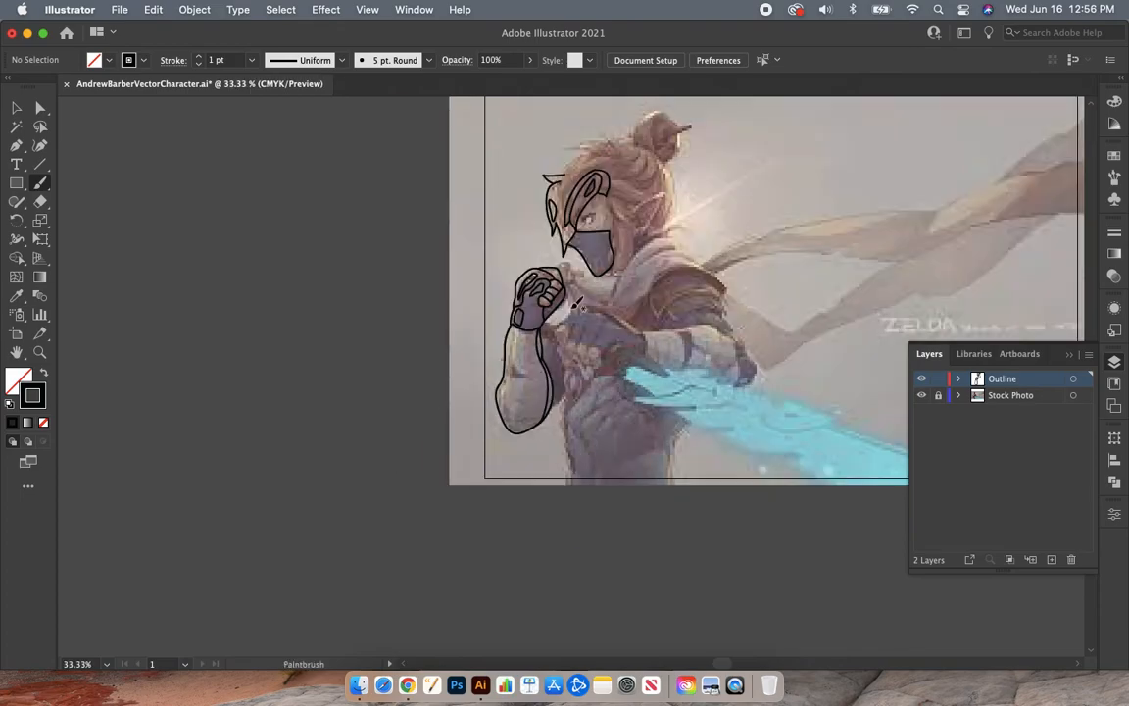
scroll(675, 257, up, 3)
scroll(676, 257, right, 4)
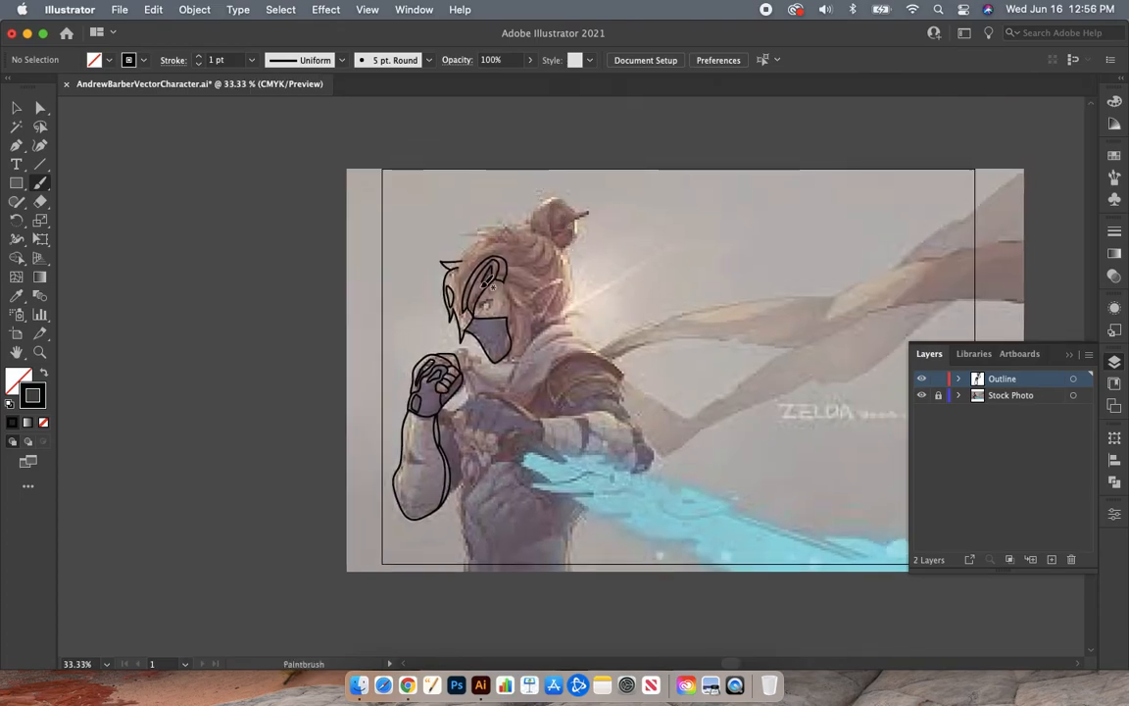
scroll(508, 310, down, 2)
scroll(508, 310, right, 5)
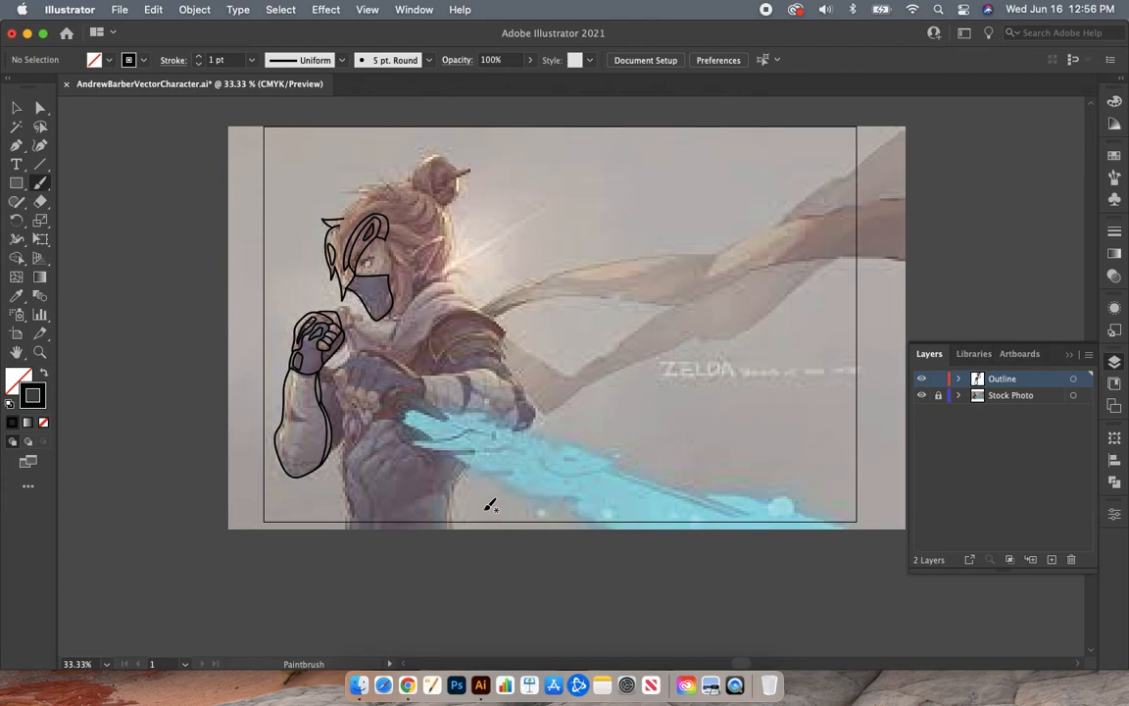
scroll(490, 504, up, 2)
scroll(490, 505, right, 2)
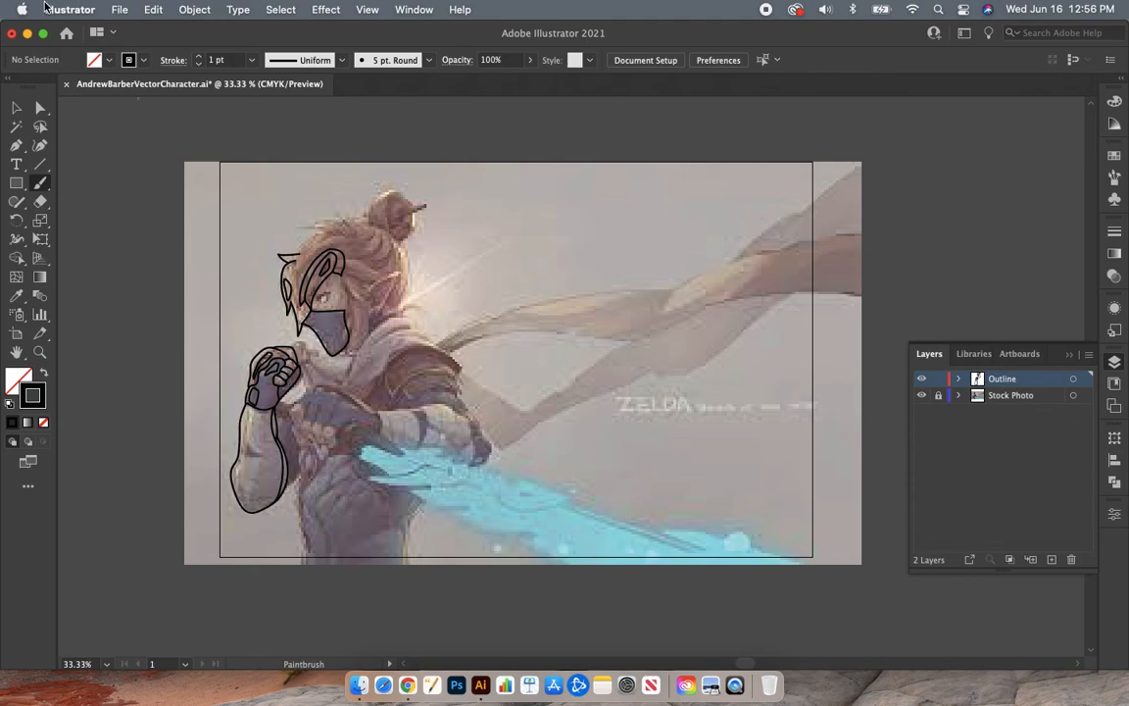
Save the document and minimize its window
click(114, 10)
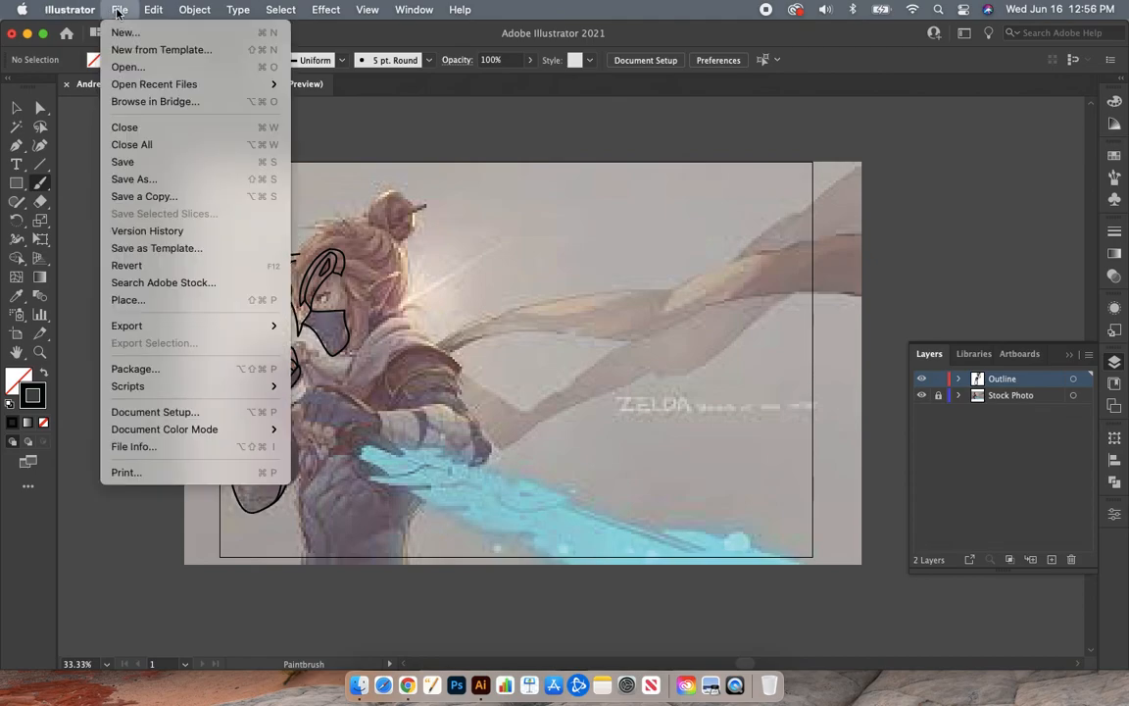
click(149, 163)
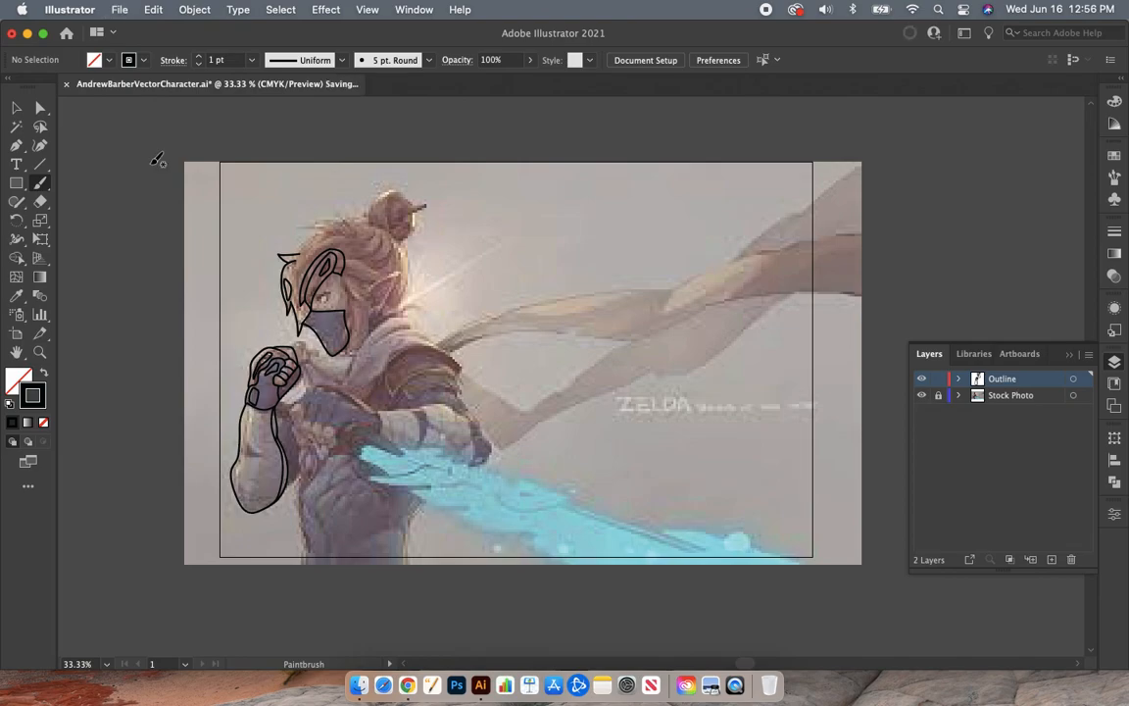
click(27, 34)
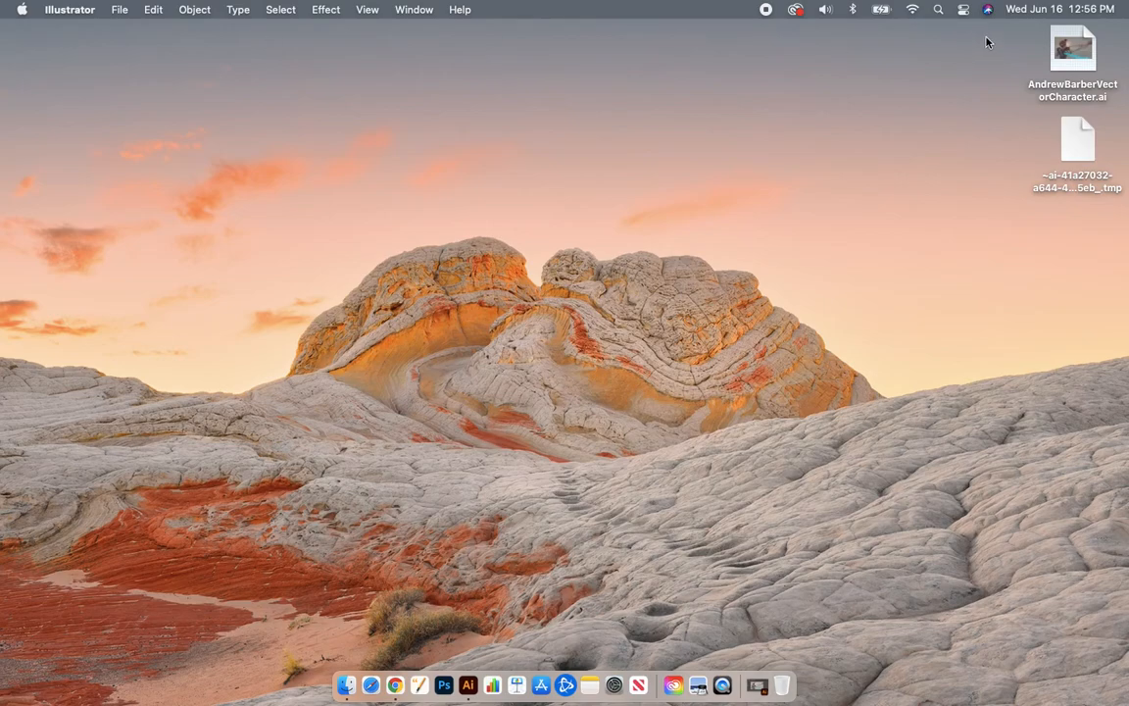